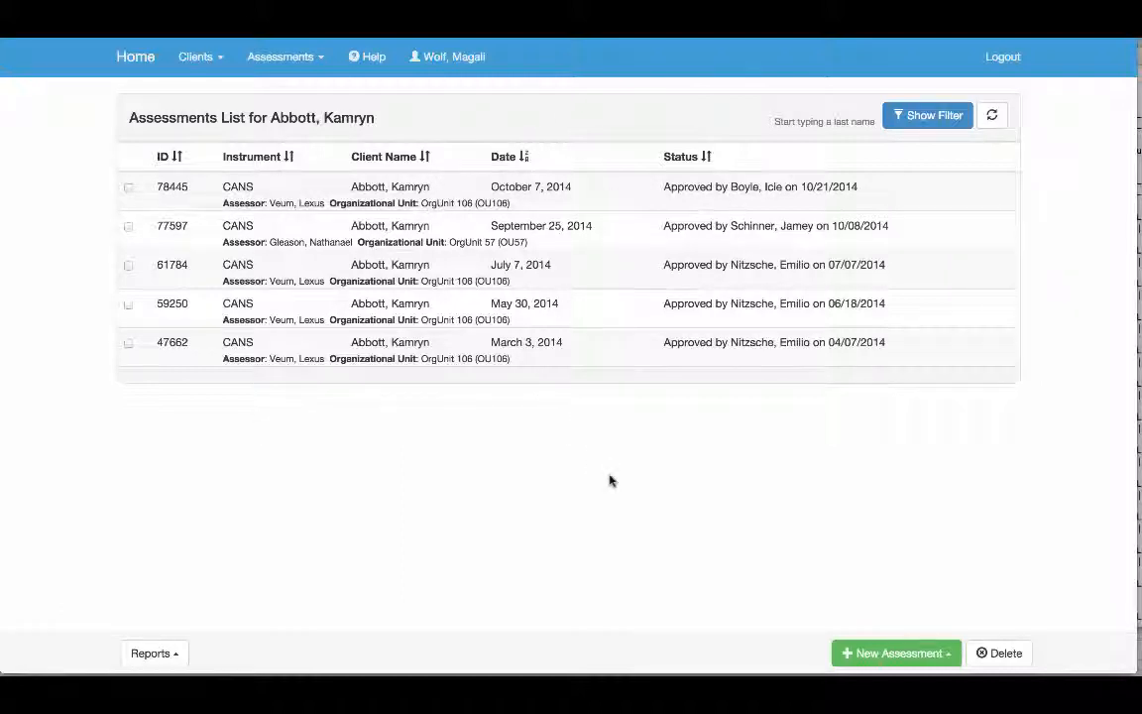
# Create a new CANS assessment for the client and set its organizational unit to OrgUnit 106 (OU106)
pyautogui.click(889, 658)
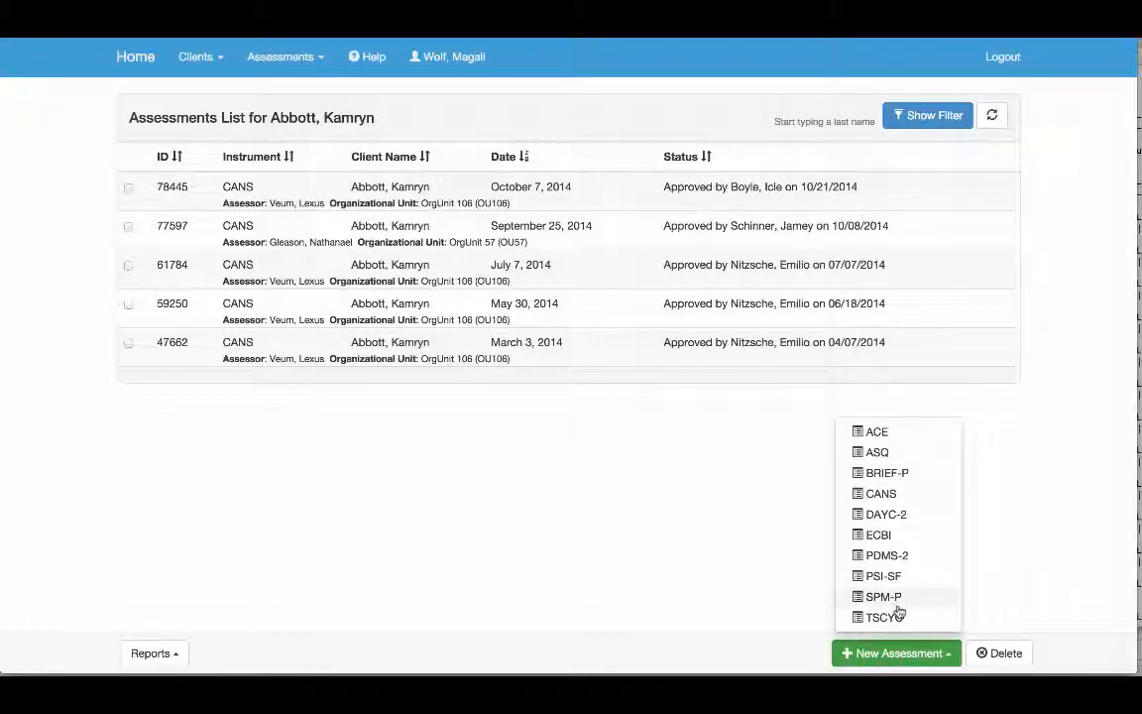
pyautogui.click(881, 494)
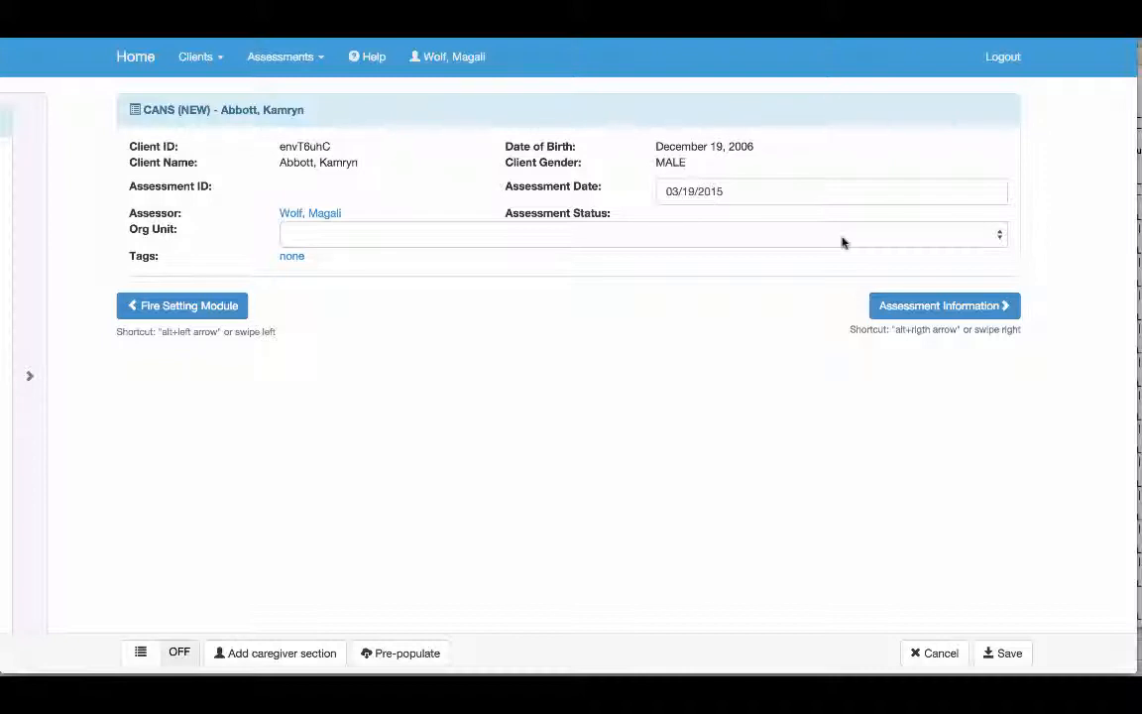
pyautogui.click(1001, 236)
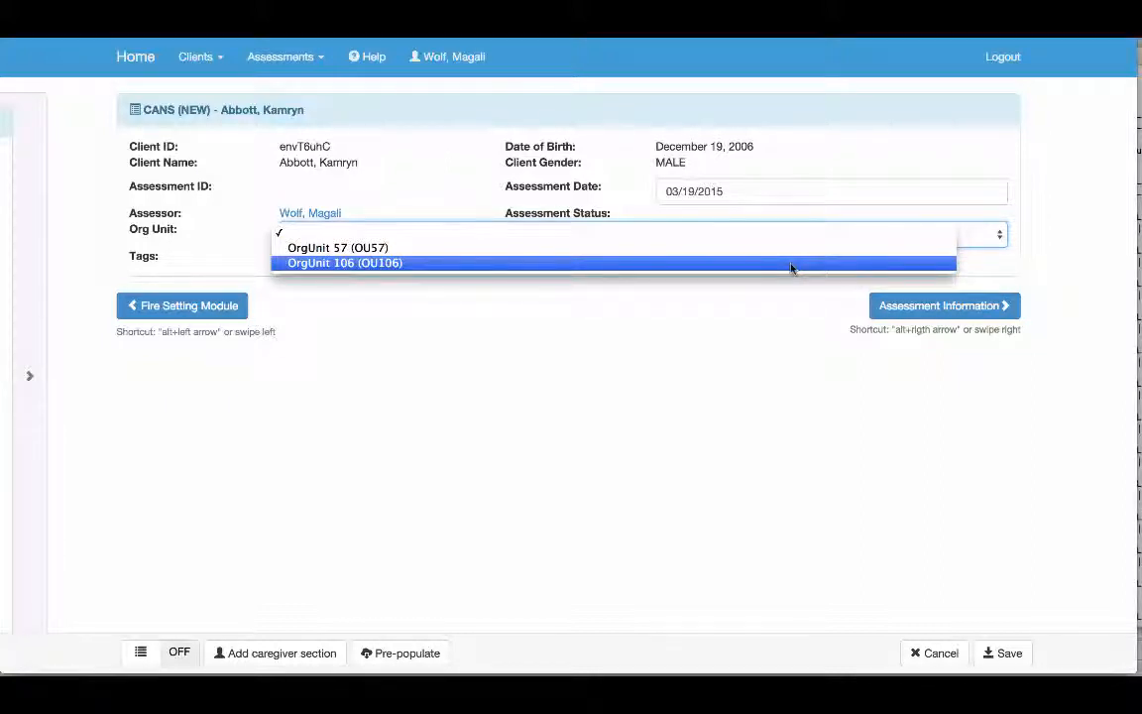
pyautogui.click(791, 266)
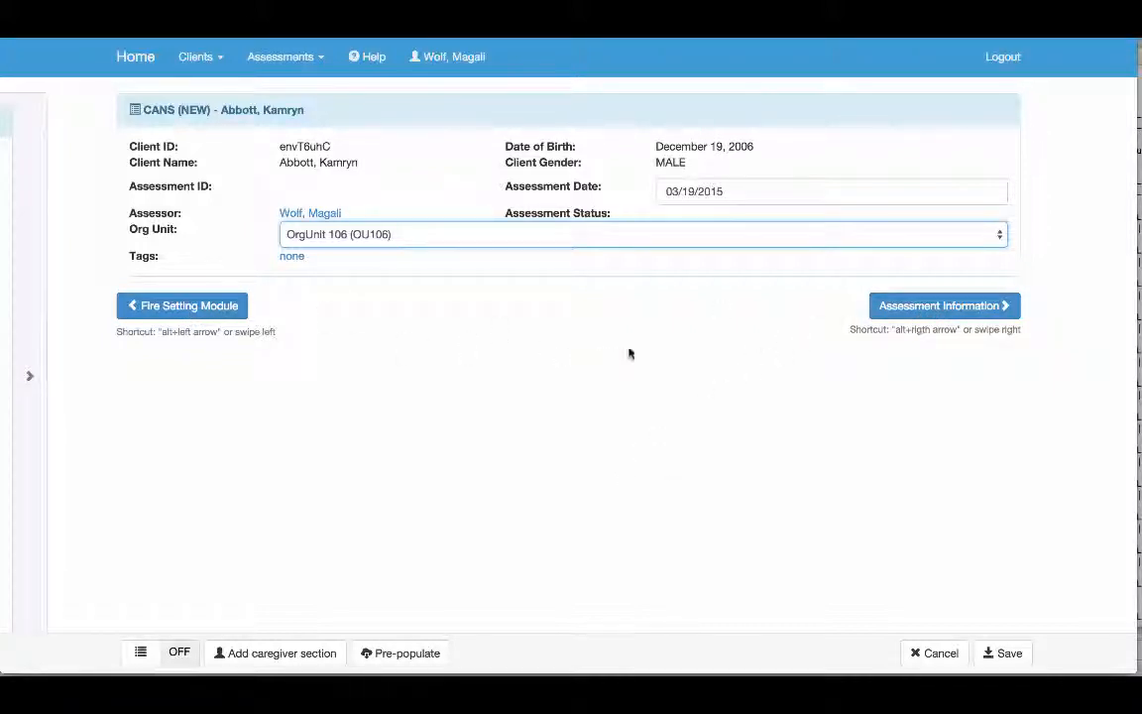
# Set the reason for assessment to Update and mark that the caregiver section(s) does not apply at this time
pyautogui.click(912, 302)
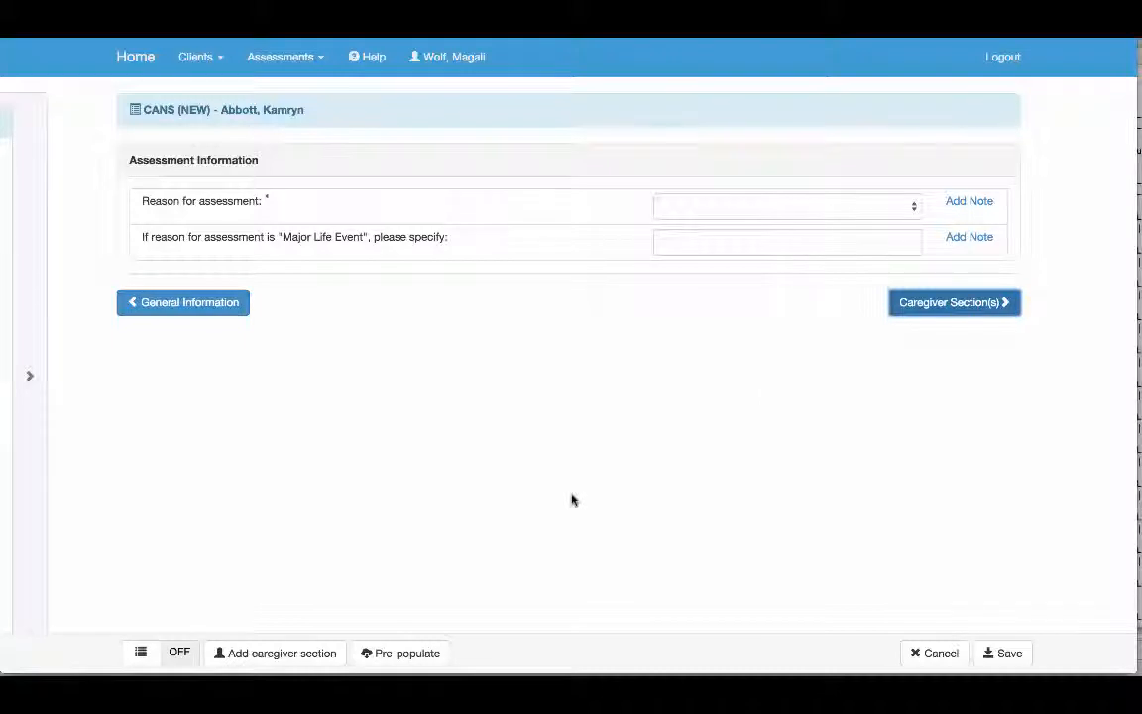
pyautogui.click(911, 205)
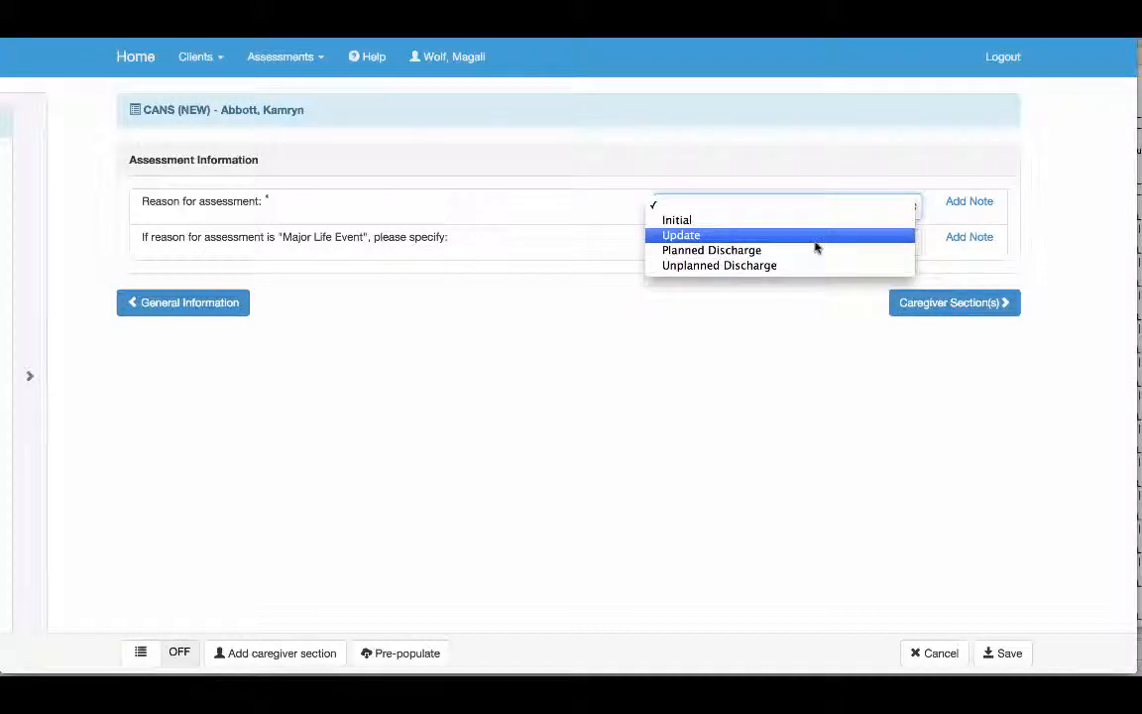
pyautogui.click(814, 240)
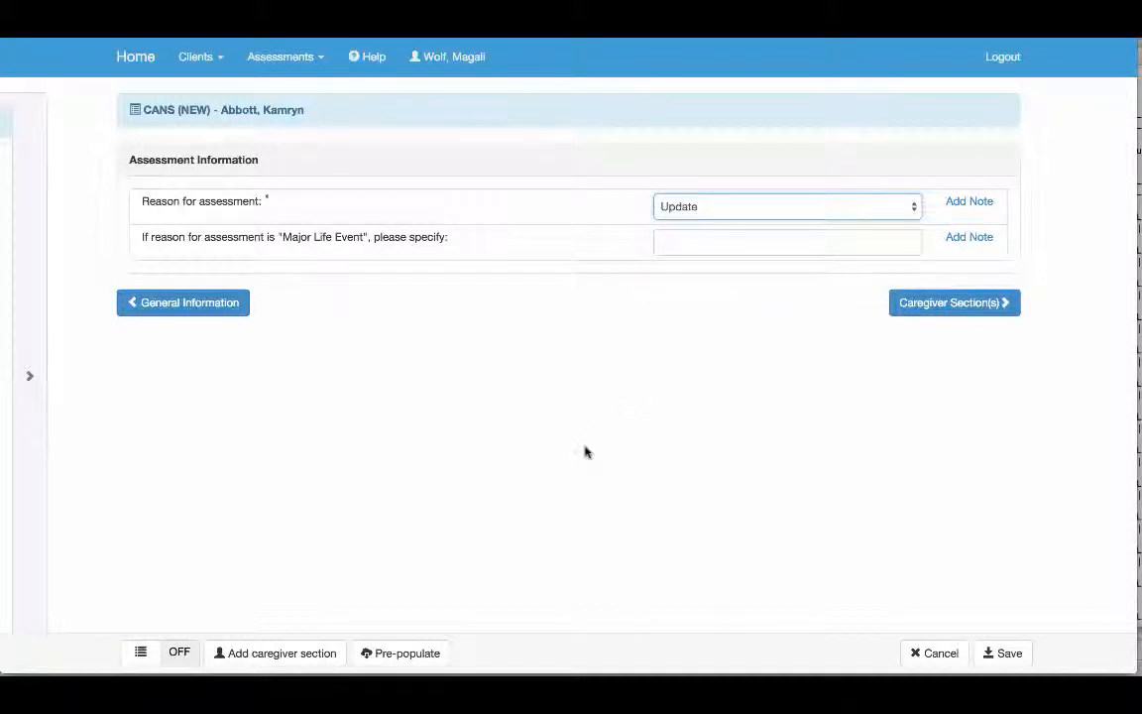
pyautogui.click(950, 302)
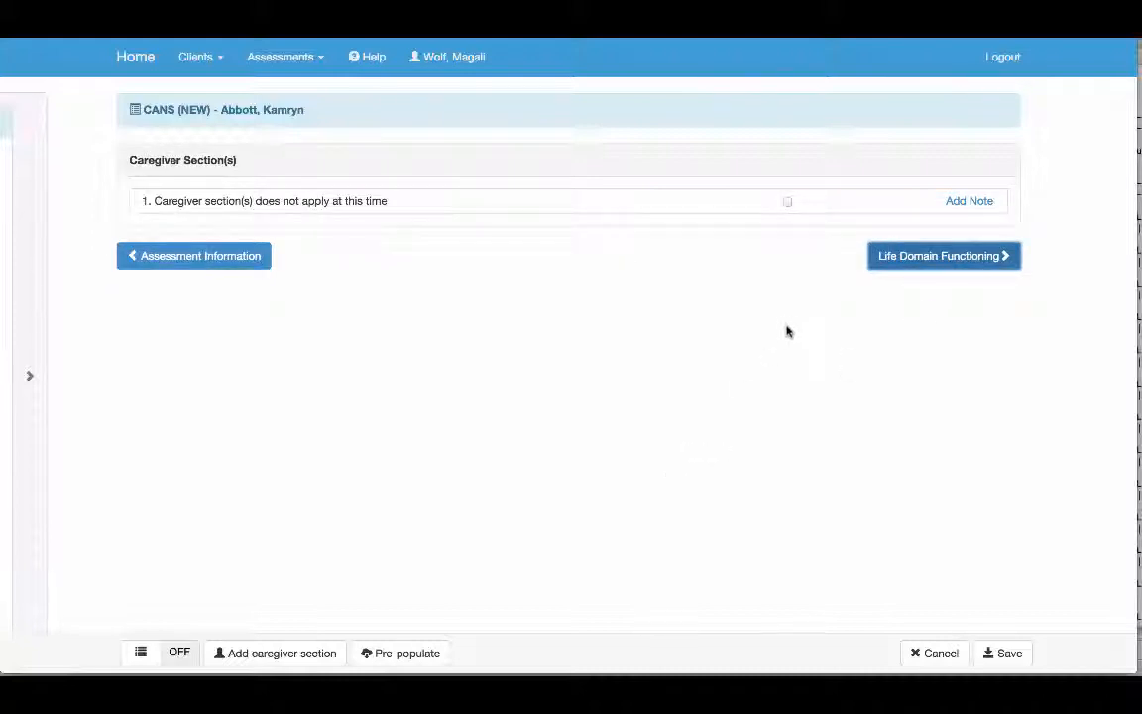
pyautogui.click(787, 202)
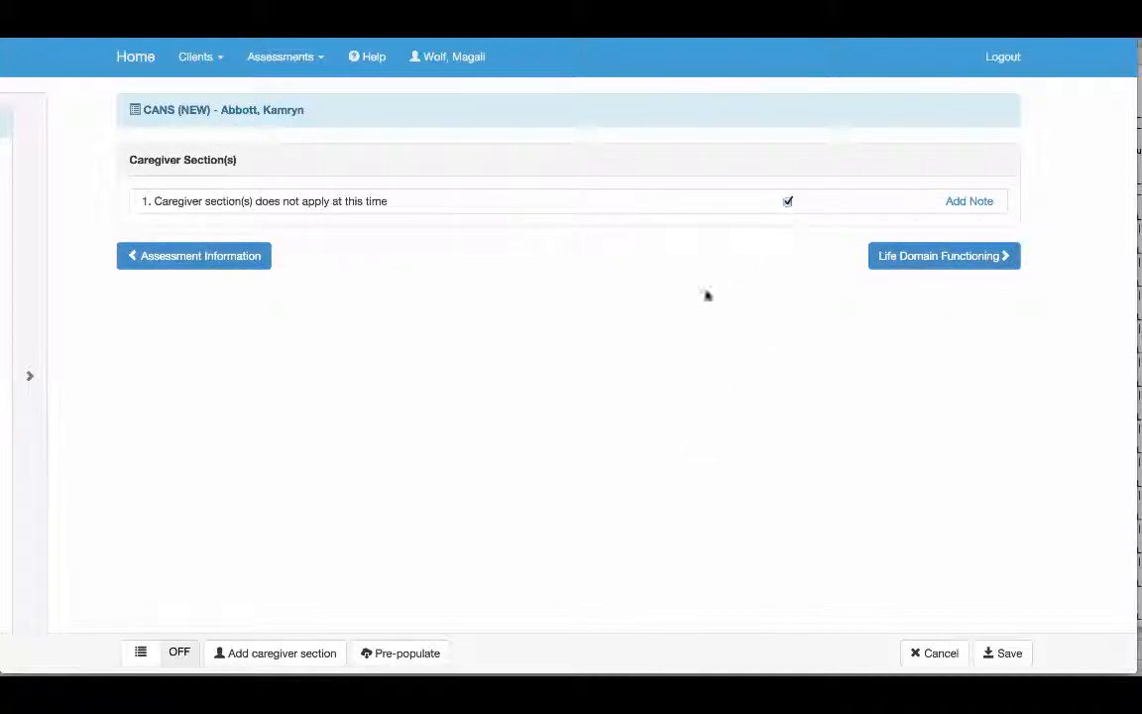
# In Life Domain Functioning, rate Family 0, Living Situation 1, Social Functioning 2 and Recreational 3
pyautogui.click(890, 259)
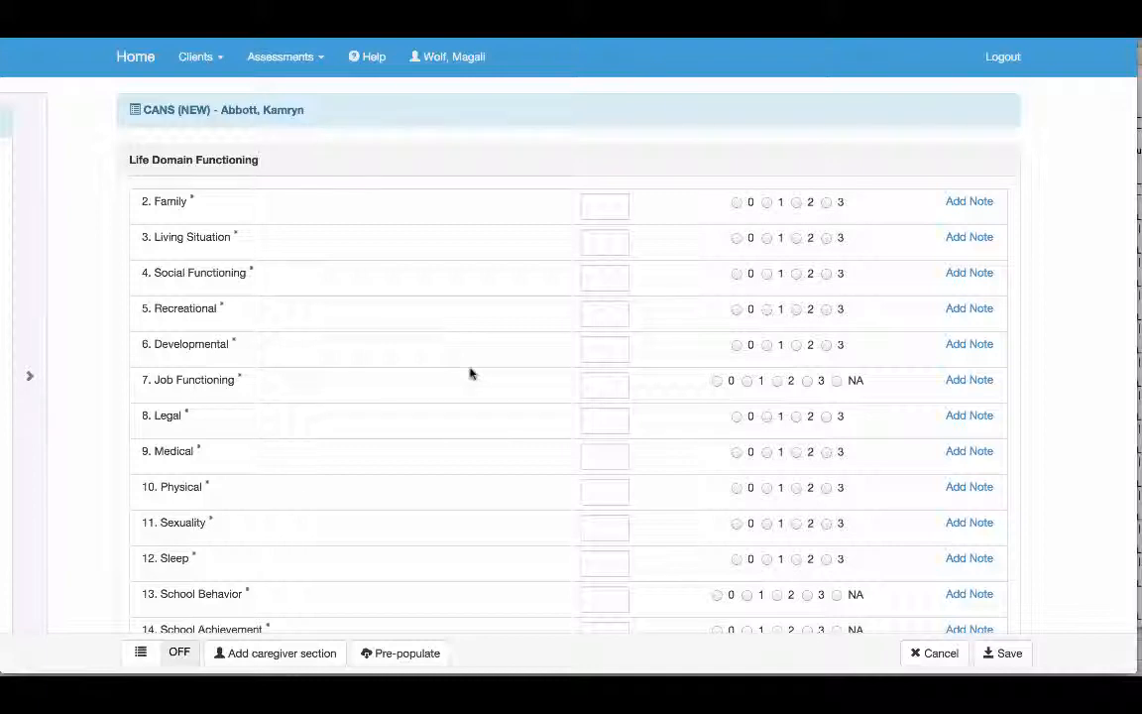
pyautogui.scroll(-3, 470, 373)
pyautogui.scroll(2, 470, 373)
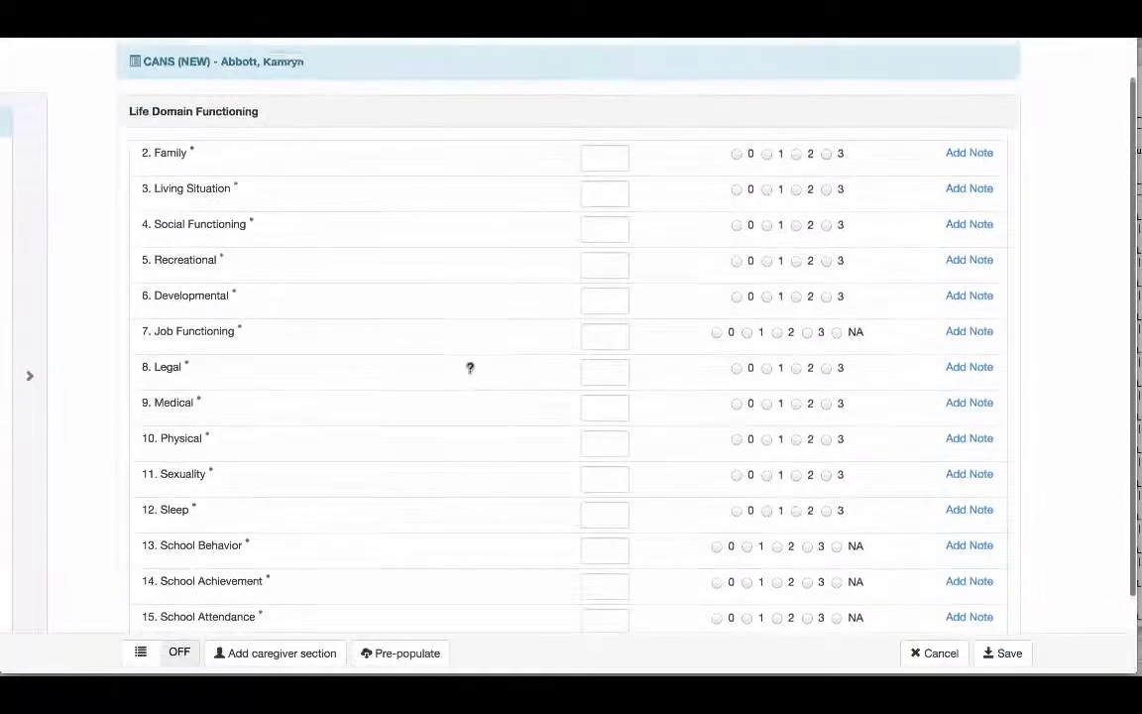
pyautogui.scroll(-1, 470, 373)
pyautogui.scroll(1, 470, 372)
pyautogui.scroll(-1, 470, 372)
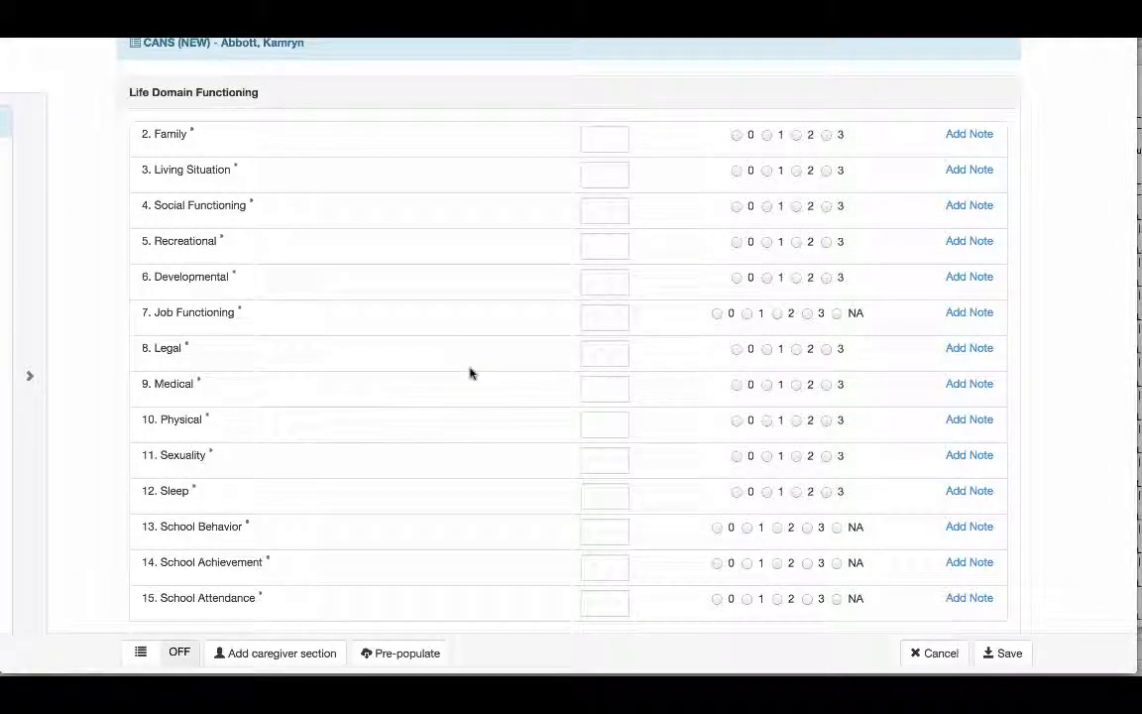
pyautogui.click(605, 141)
pyautogui.write('0')
pyautogui.press('Tab')
pyautogui.write('1')
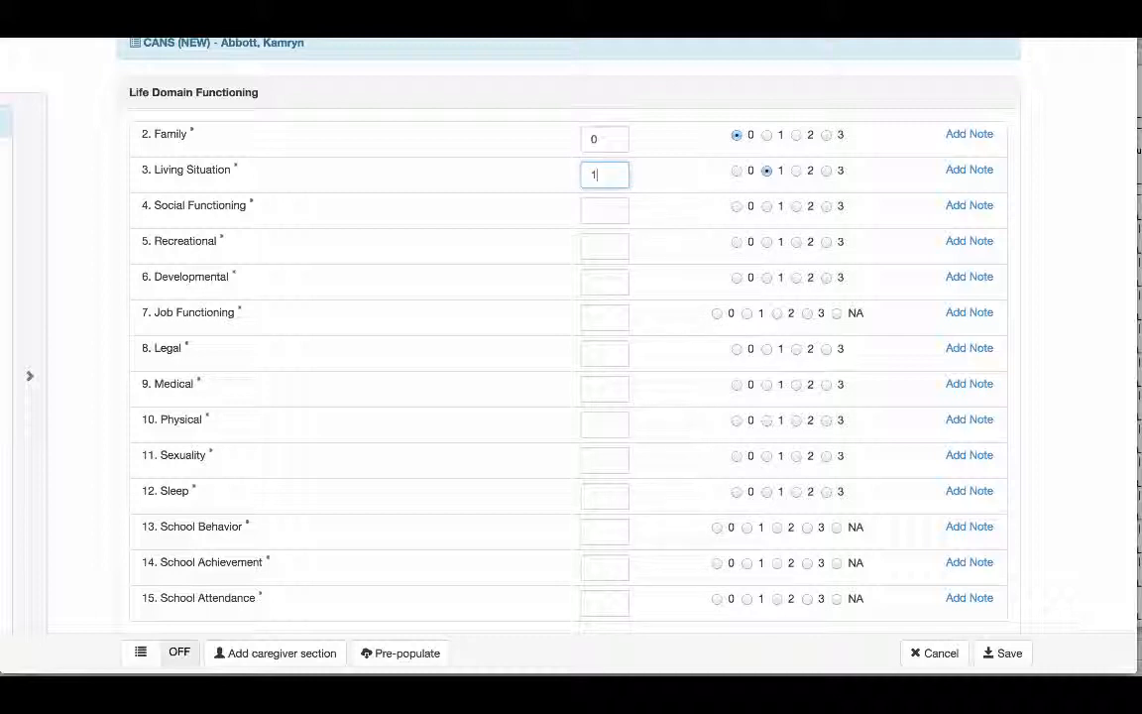
pyautogui.press('Tab')
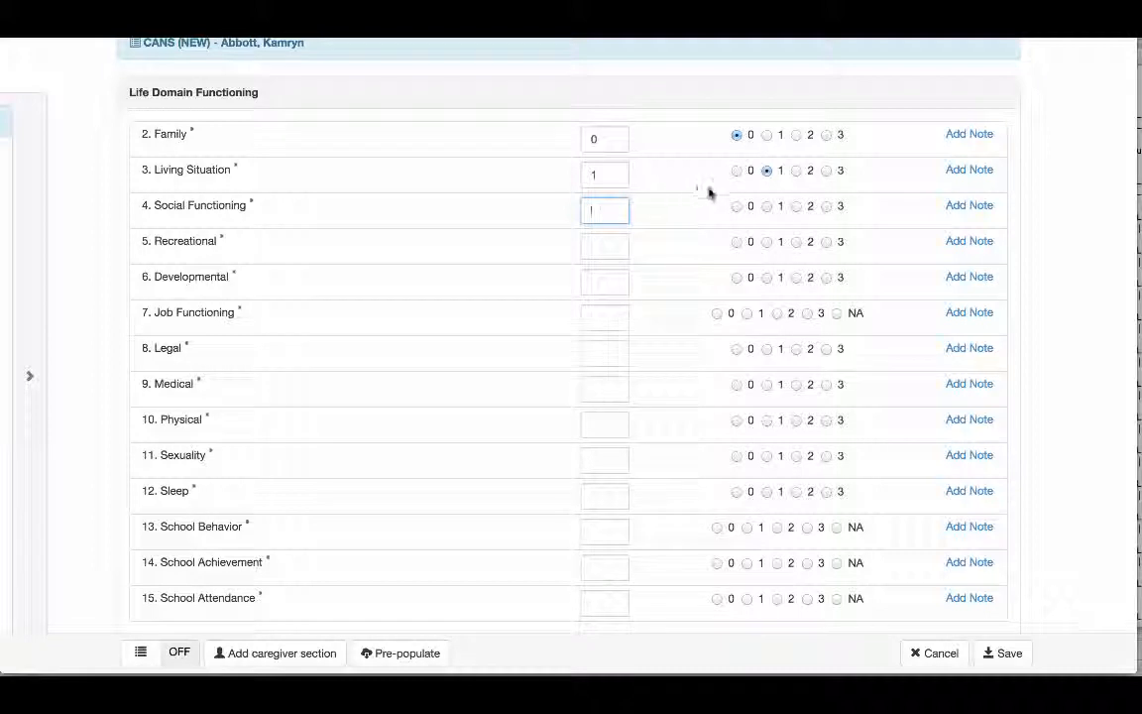
pyautogui.click(797, 206)
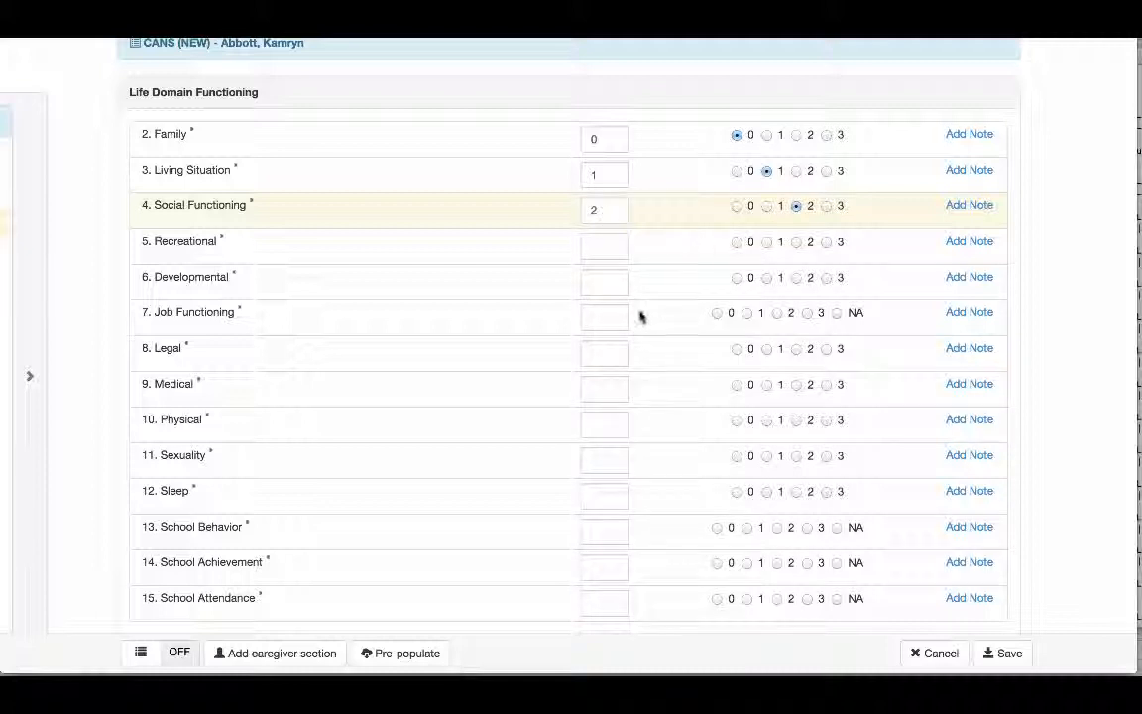
pyautogui.click(826, 243)
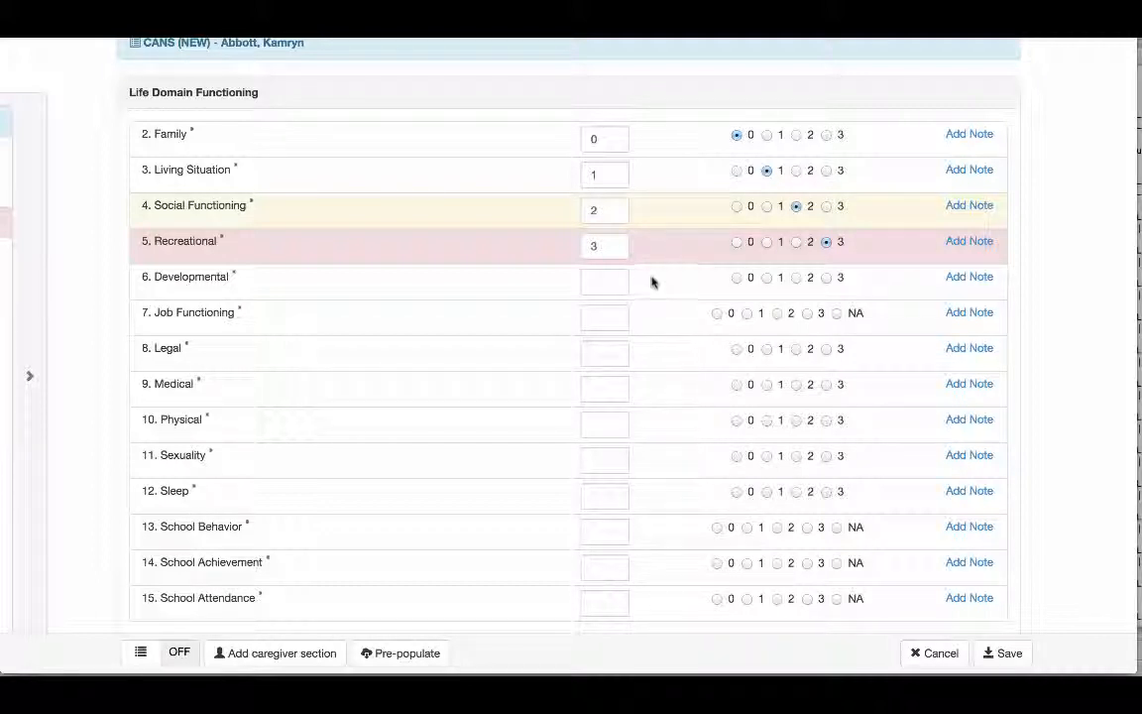
# Rate Developmental, Job Functioning, Legal and Medical 0, and Physical 1
pyautogui.click(591, 285)
pyautogui.write('0')
pyautogui.press('Tab')
pyautogui.write('0')
pyautogui.press('Tab')
pyautogui.write('0')
pyautogui.press('Tab')
pyautogui.write('0')
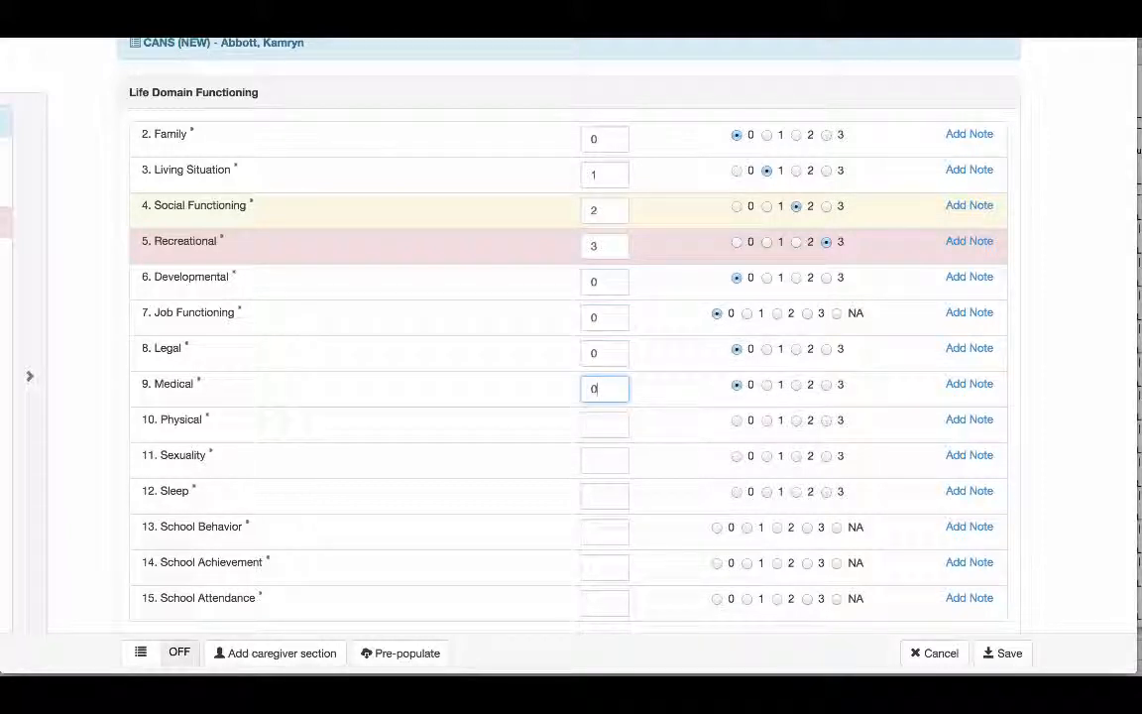
pyautogui.press('Tab')
pyautogui.write('1')
pyautogui.press('Tab')
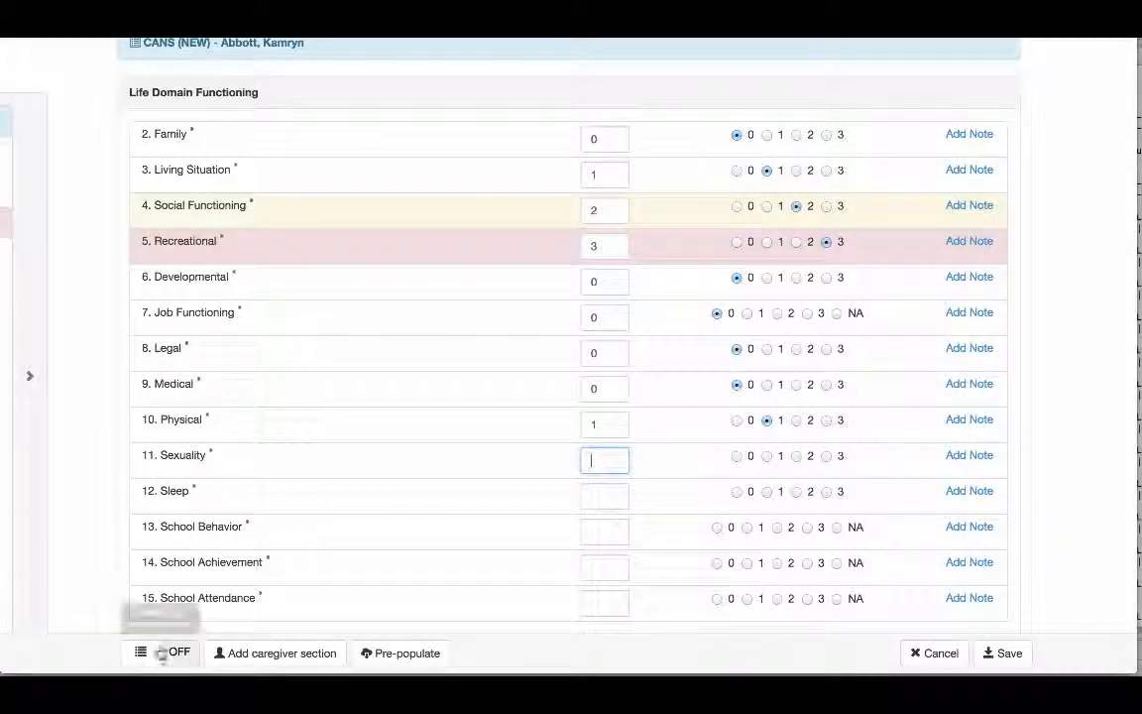
# Display all assessment sections on one page and look through the Life Domain Functioning, Child/Youth Strengths and Acculturation items
pyautogui.scroll(-2, 372, 450)
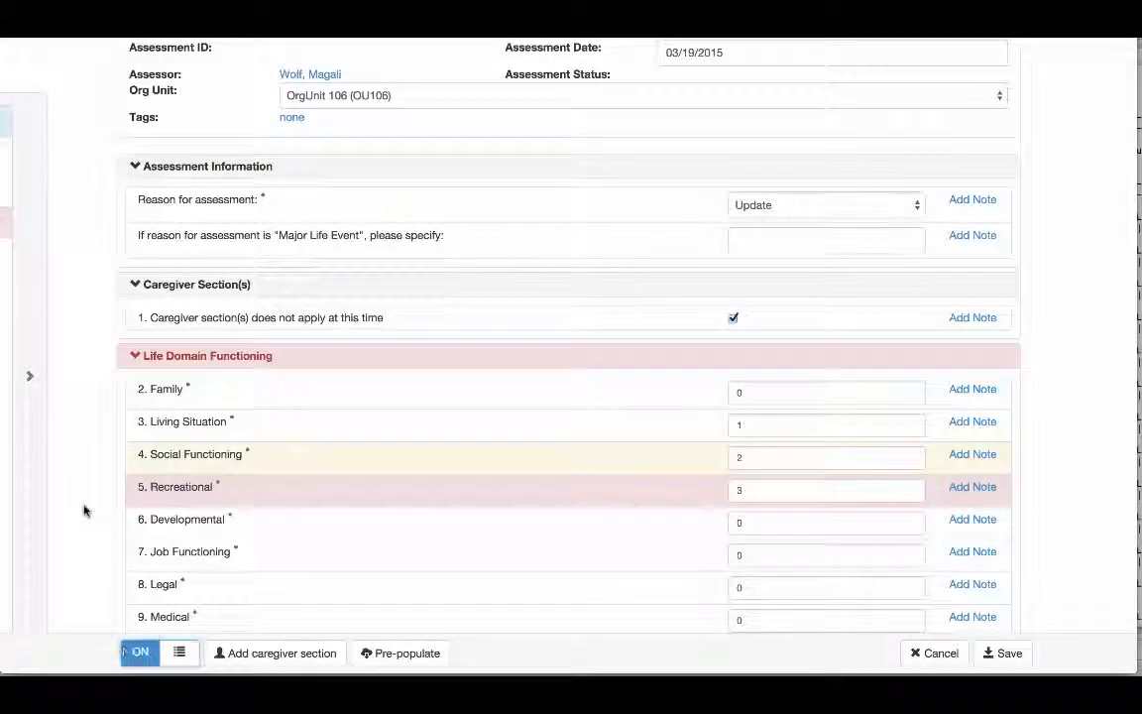
pyautogui.scroll(1, 440, 416)
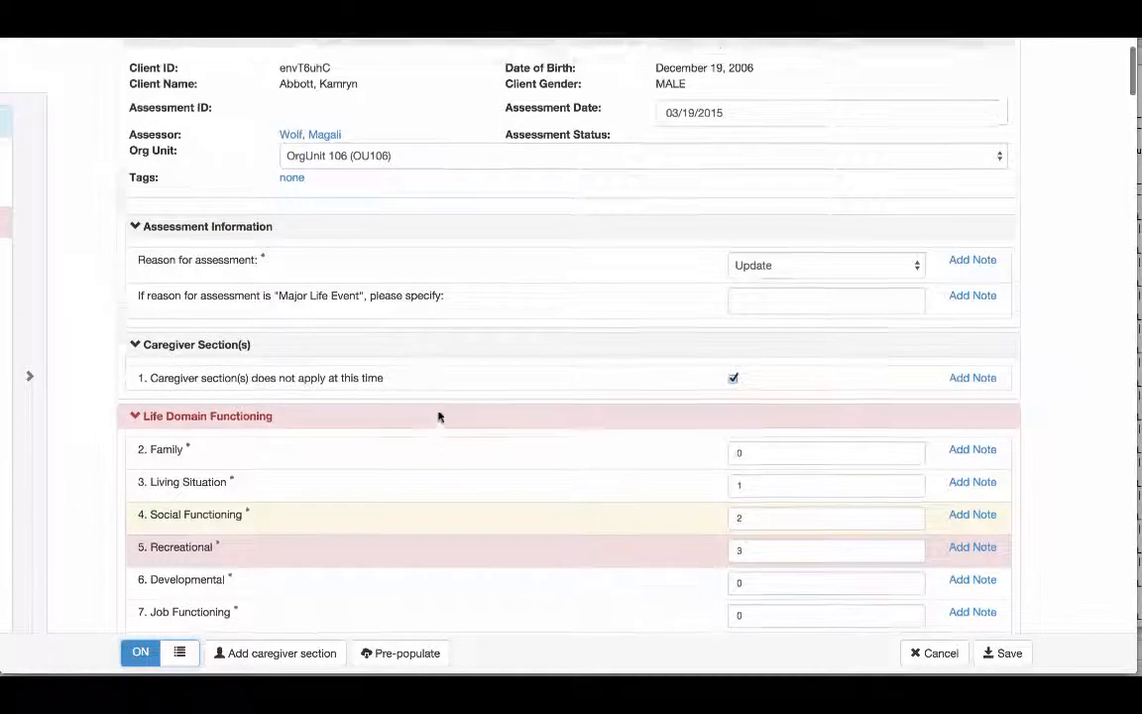
pyautogui.scroll(-5, 440, 417)
pyautogui.scroll(-4, 440, 417)
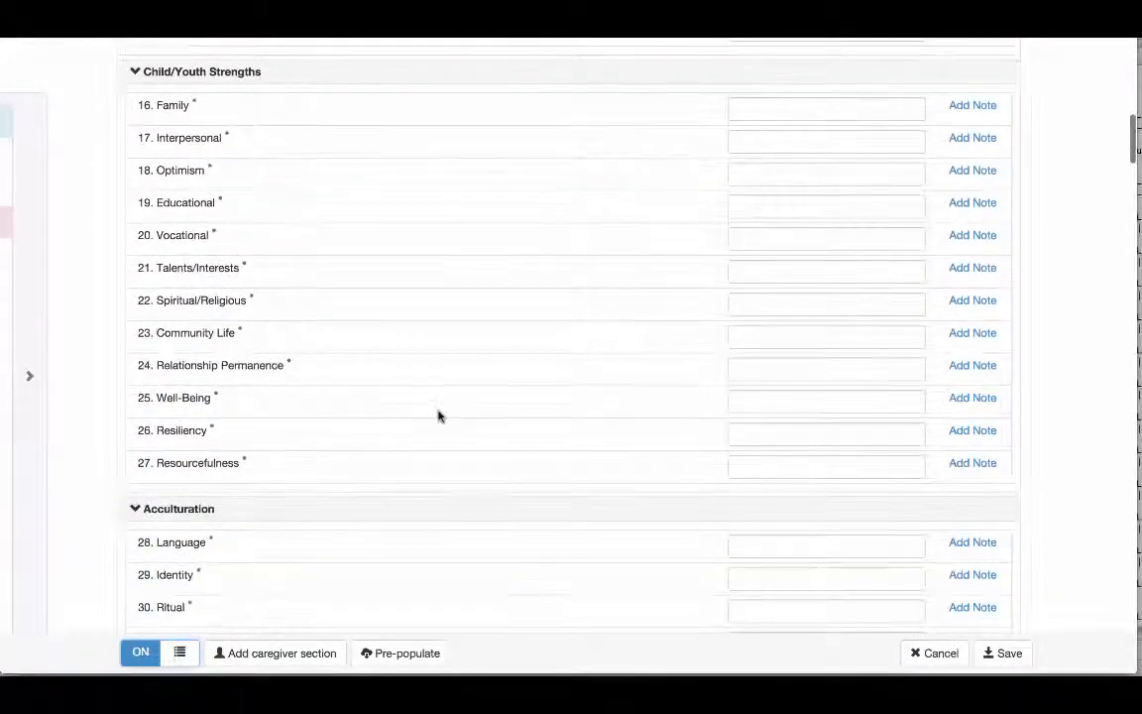
pyautogui.scroll(-2, 438, 410)
pyautogui.scroll(4, 439, 410)
pyautogui.scroll(4, 440, 416)
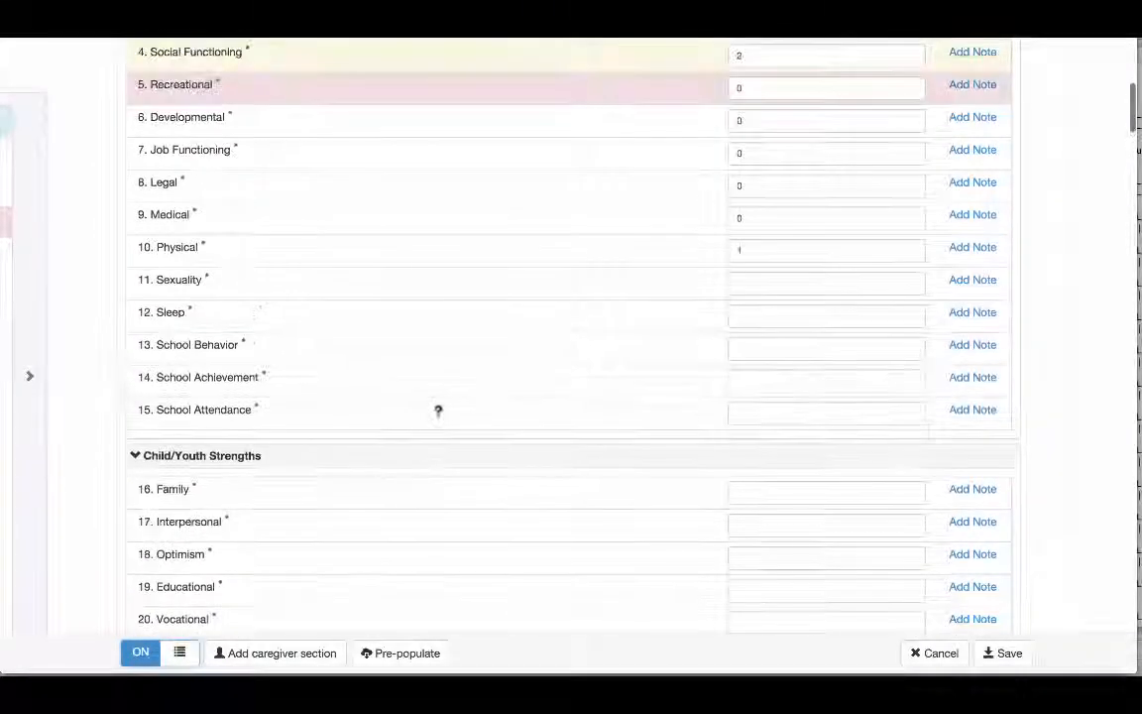
# Complete Life Domain Functioning with 0 for Sexuality, Sleep, School Behavior and School Achievement, and 1 for School Attendance
pyautogui.click(765, 371)
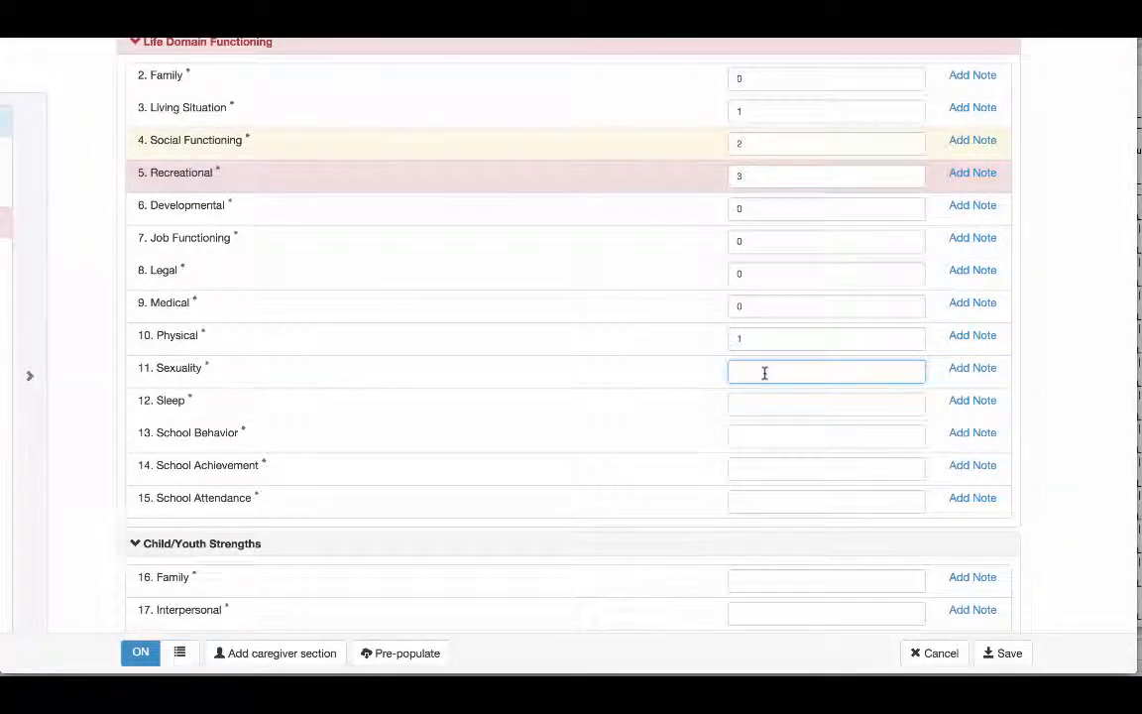
pyautogui.write('0')
pyautogui.press('Tab')
pyautogui.write('0')
pyautogui.press('Tab')
pyautogui.write('0')
pyautogui.press('Tab')
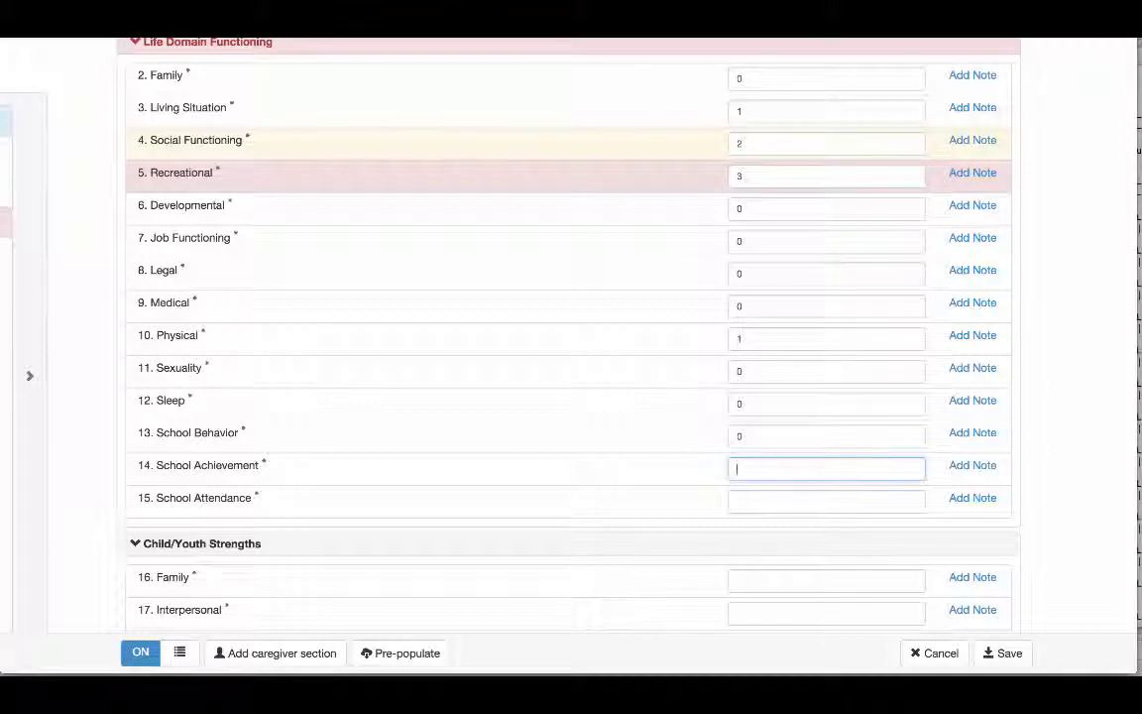
pyautogui.write('0')
pyautogui.press('Tab')
pyautogui.write('1')
# In Child/Youth Strengths, rate Family, Interpersonal and Optimism 1
pyautogui.press('Tab')
pyautogui.write('1')
pyautogui.press('Tab')
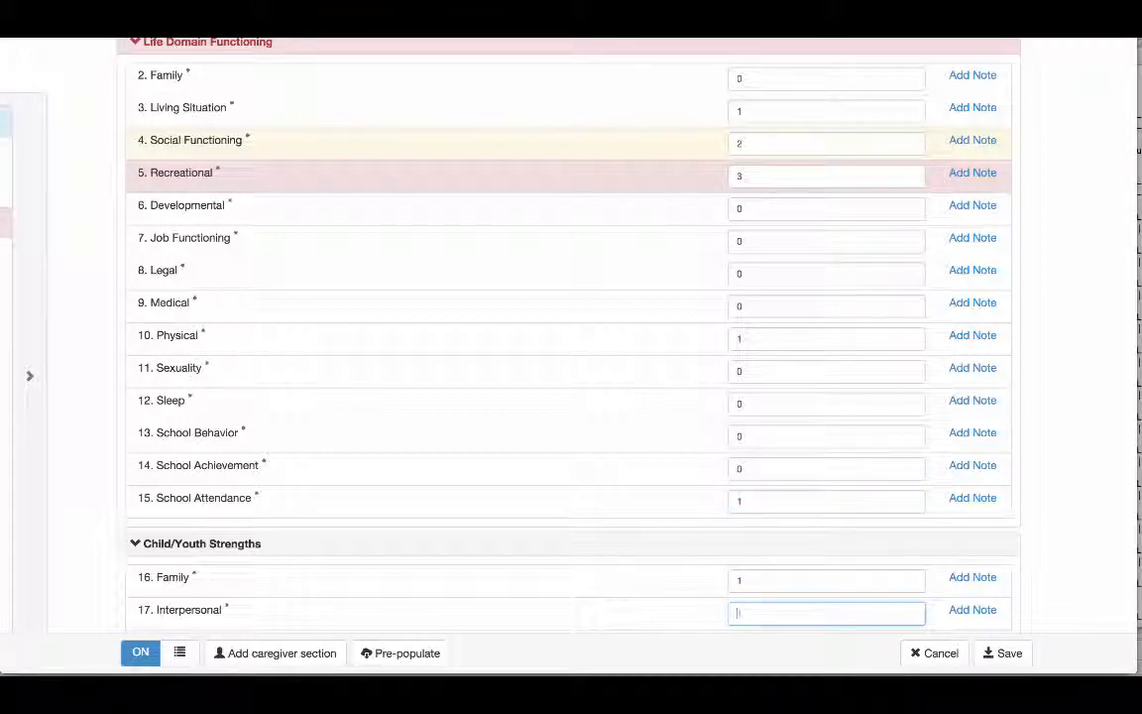
pyautogui.write('1')
pyautogui.press('Tab')
pyautogui.write('1')
pyautogui.press('Tab')
# Cancel the new CANS assessment without saving it and return to the client's assessments list
pyautogui.scroll(-2, 571, 347)
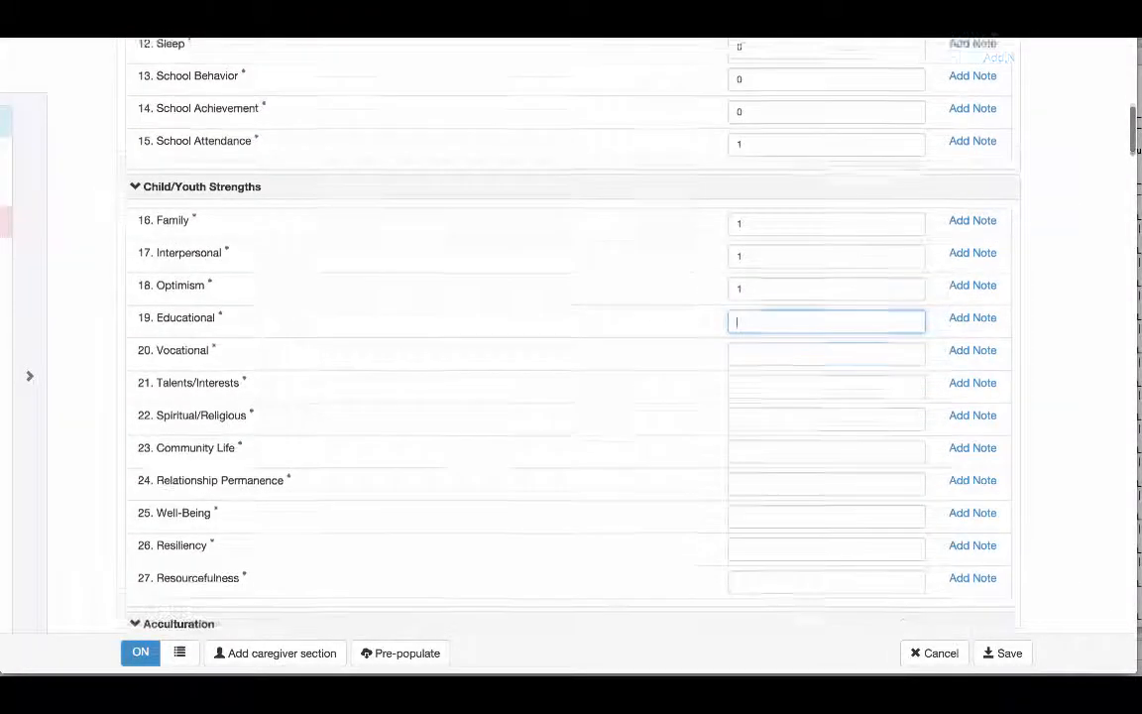
pyautogui.scroll(-1, 571, 347)
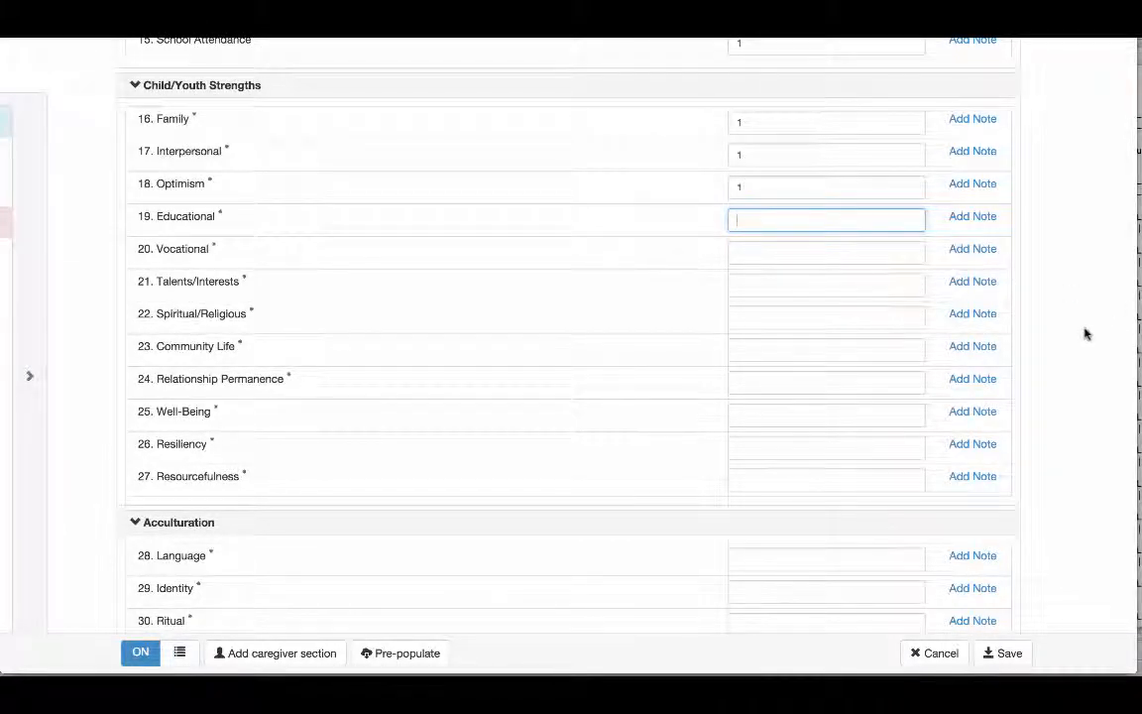
pyautogui.click(940, 654)
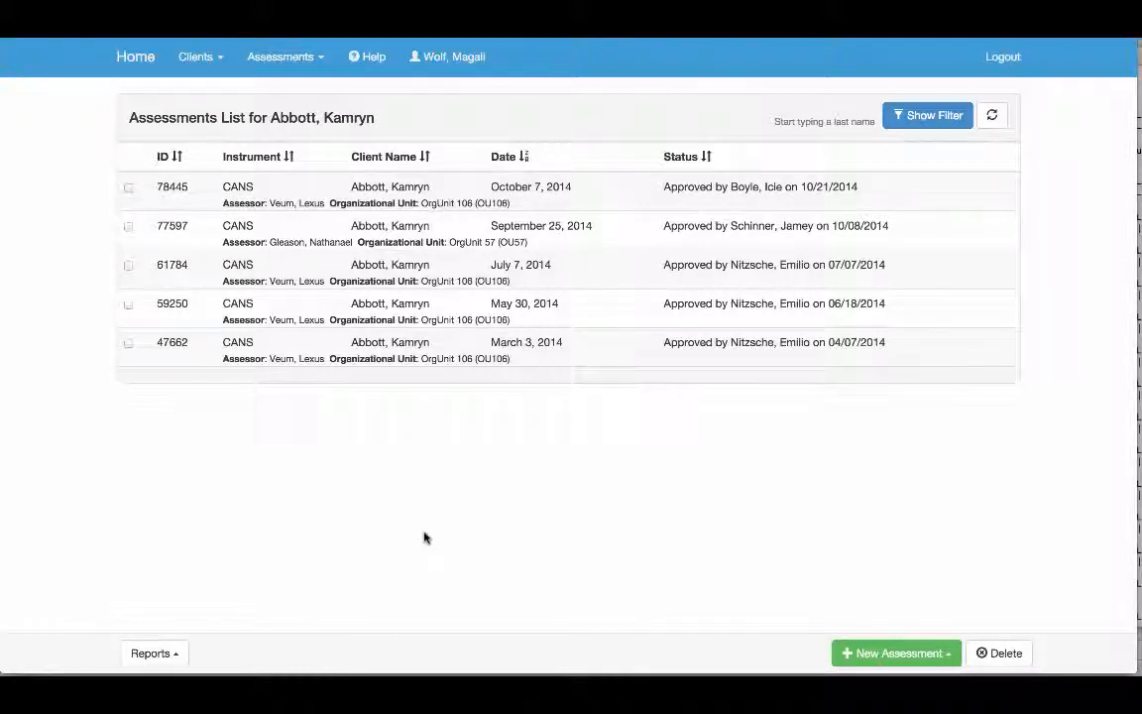
# Start another new CANS assessment for the client under OrgUnit 106 (OU106)
pyautogui.click(889, 655)
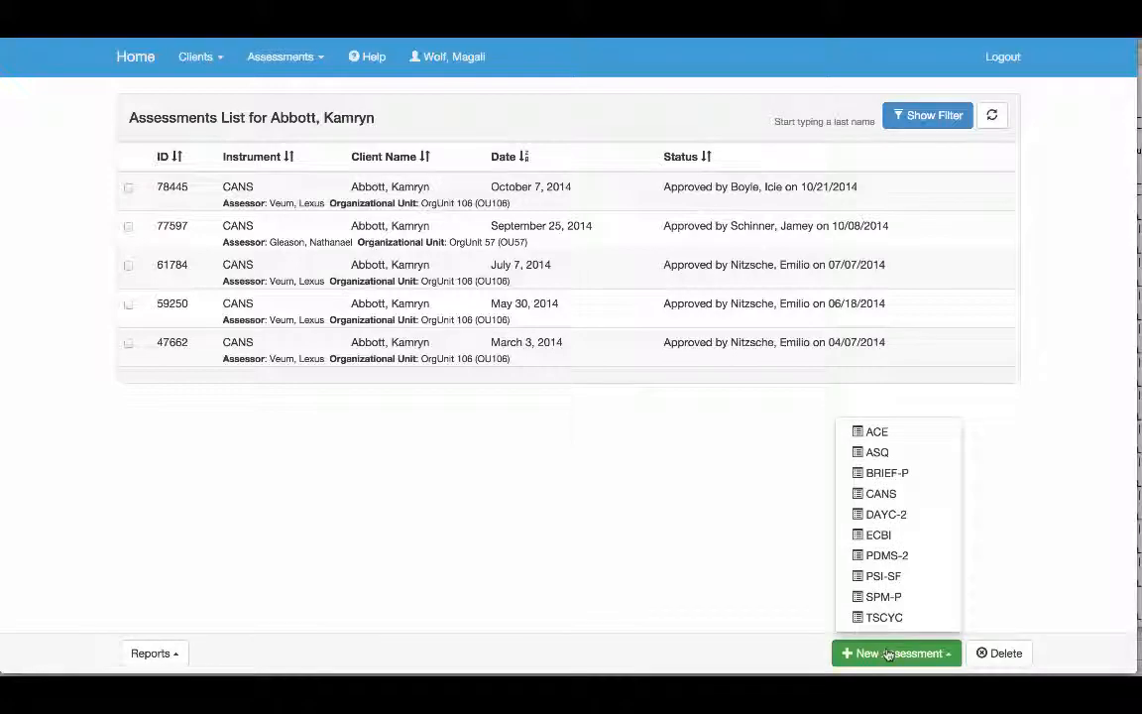
pyautogui.click(882, 494)
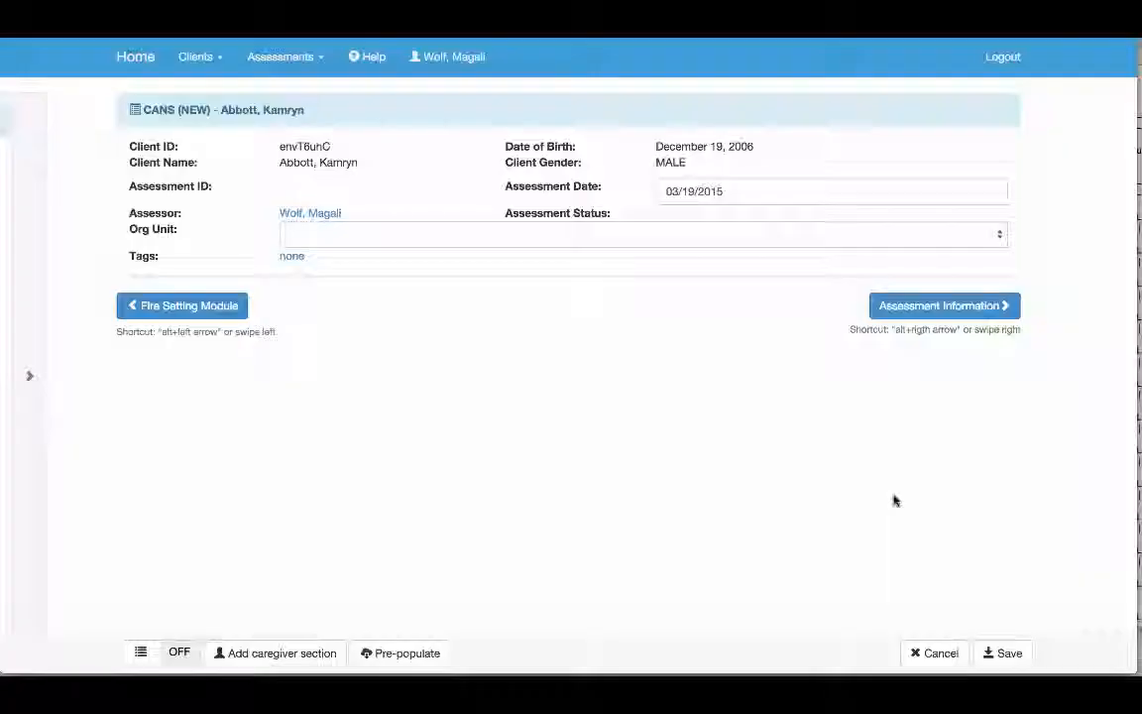
pyautogui.click(1000, 235)
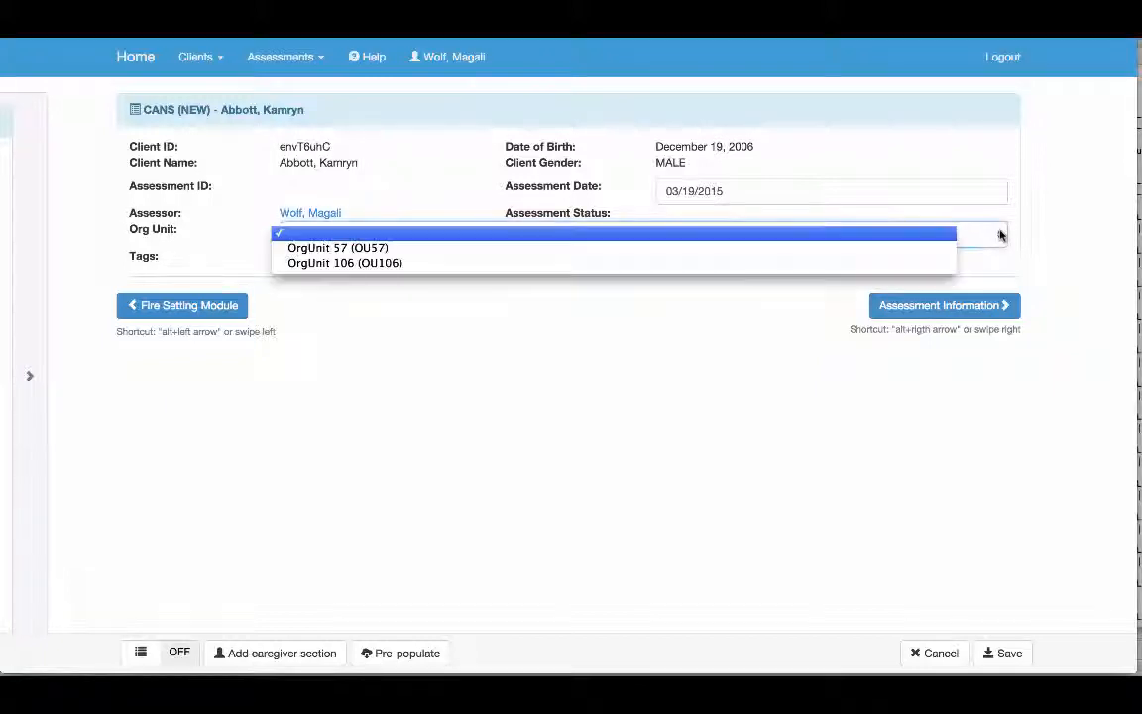
pyautogui.click(737, 263)
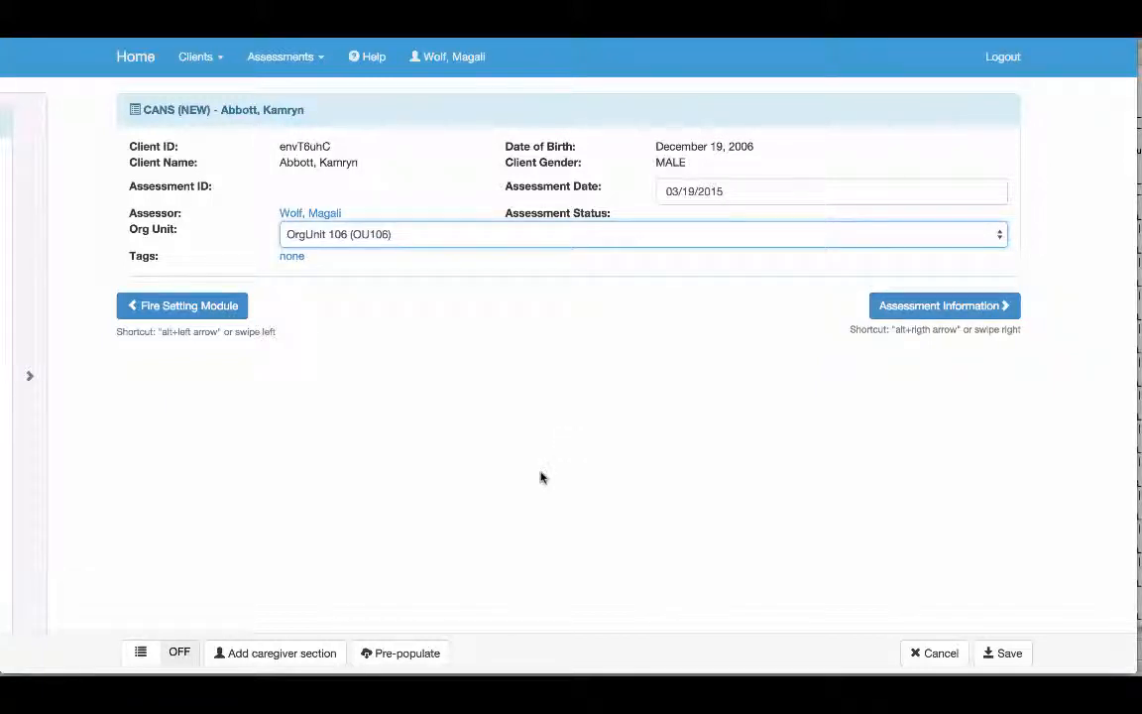
# Pre-populate the assessment from the approved one dated 2014-10-07 and open its Assessment Information section
pyautogui.click(400, 655)
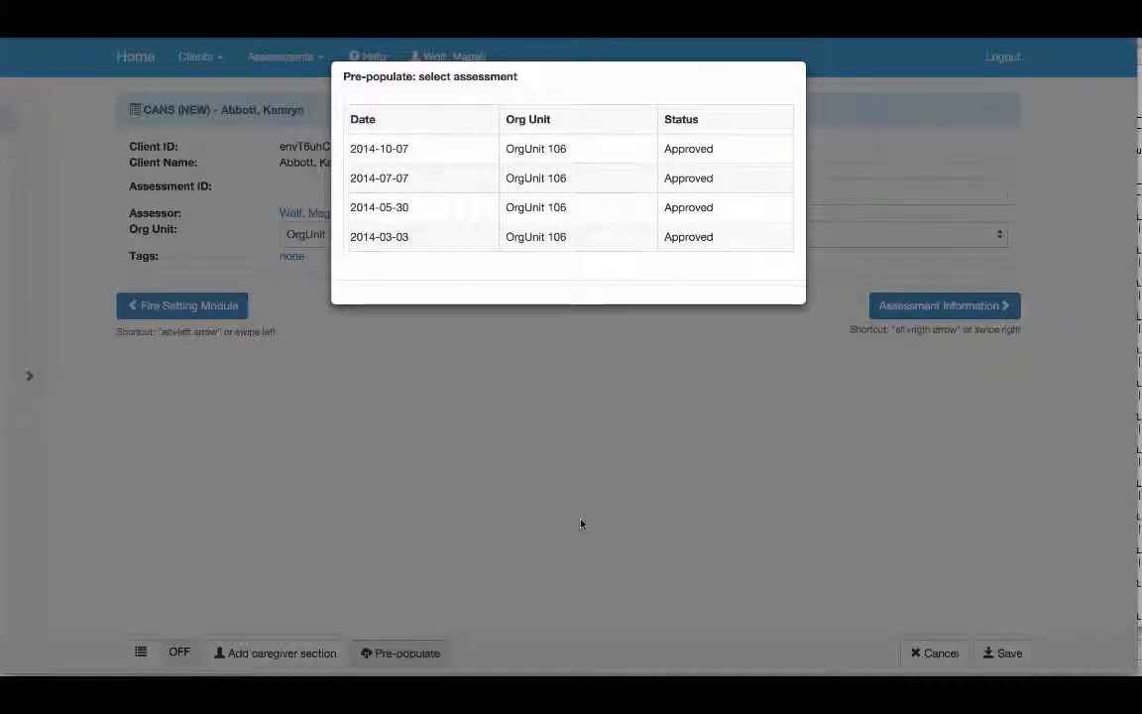
pyautogui.click(449, 149)
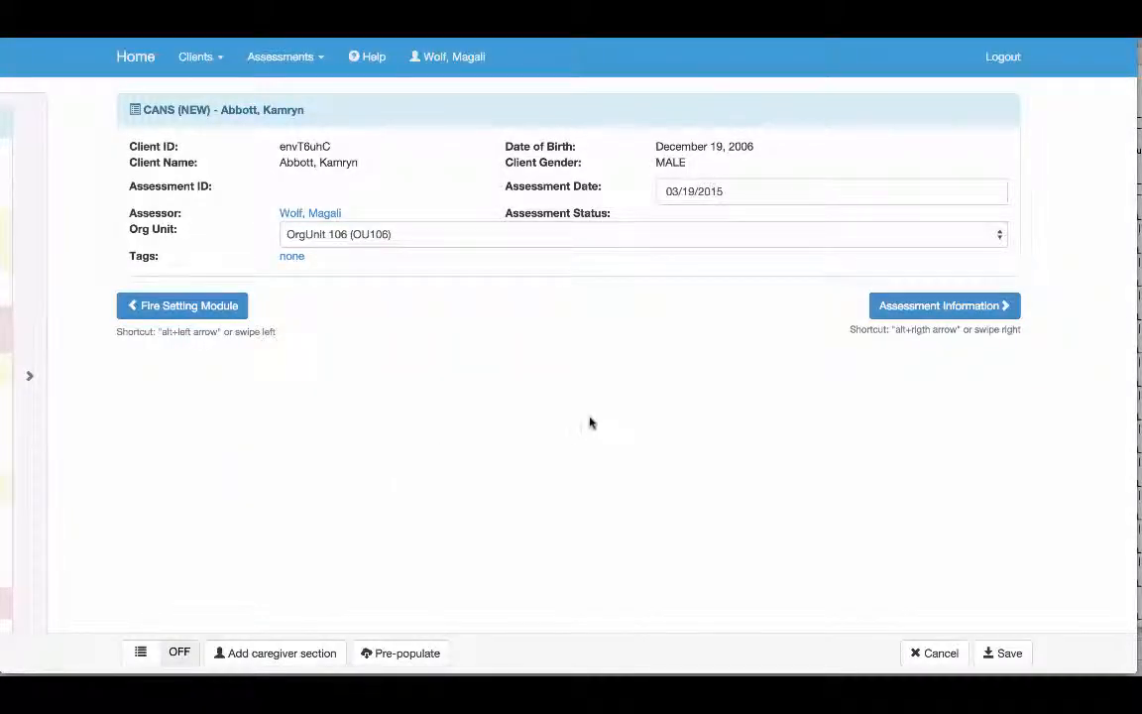
pyautogui.click(934, 303)
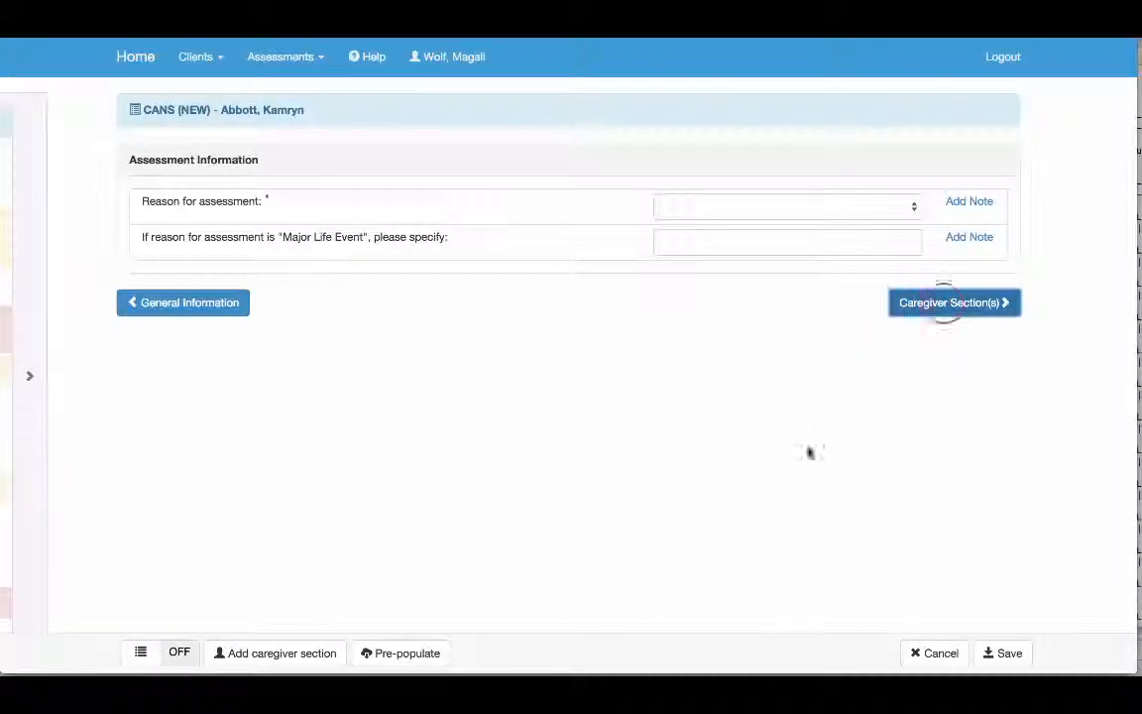
# Advance through the Caregiver Section(s) and the pre-populated Life Domain Functioning ratings to the Child/Youth Strengths section
pyautogui.click(940, 303)
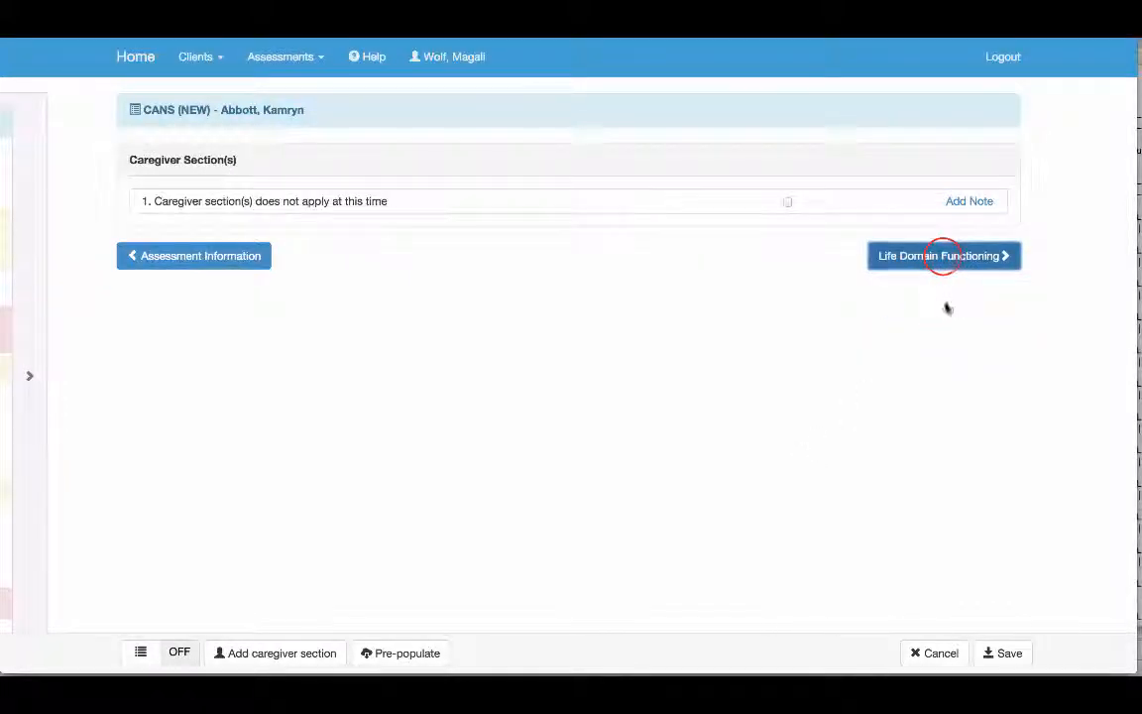
pyautogui.click(938, 259)
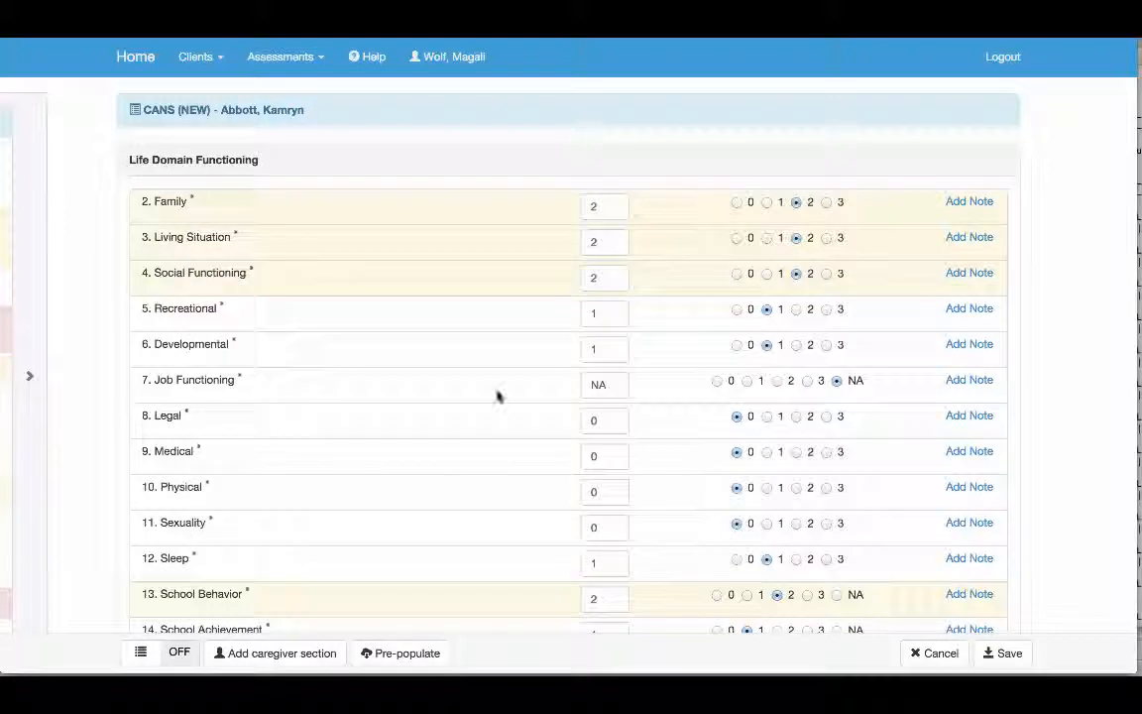
pyautogui.scroll(-3, 499, 396)
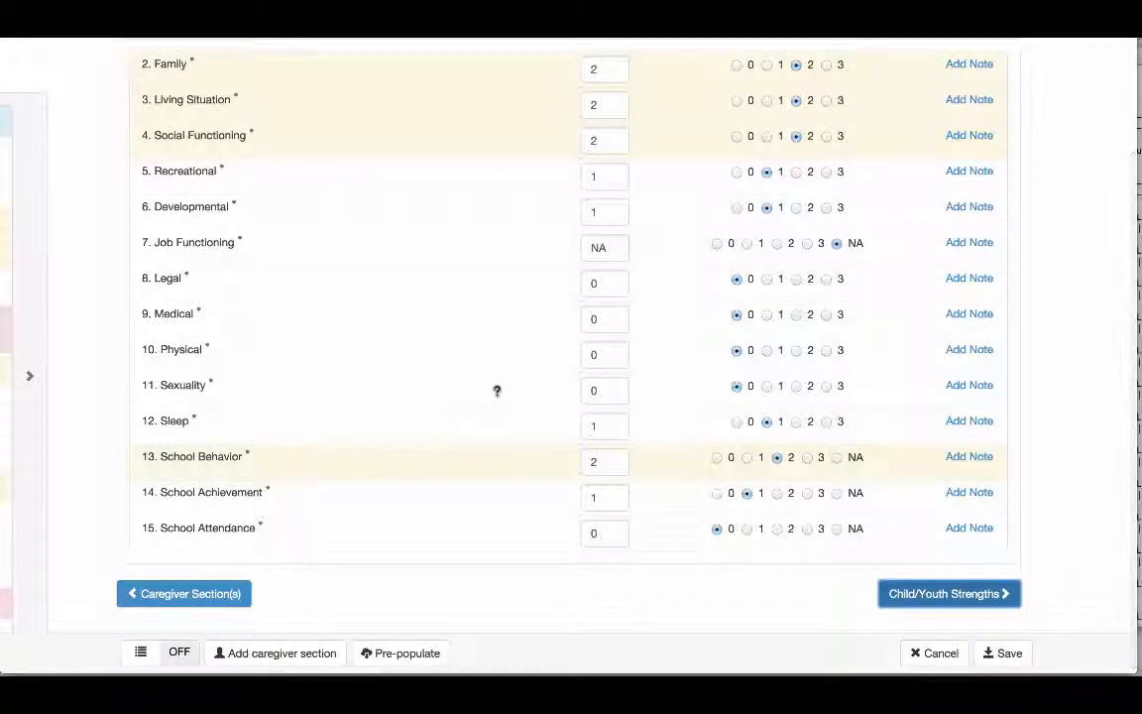
pyautogui.click(889, 595)
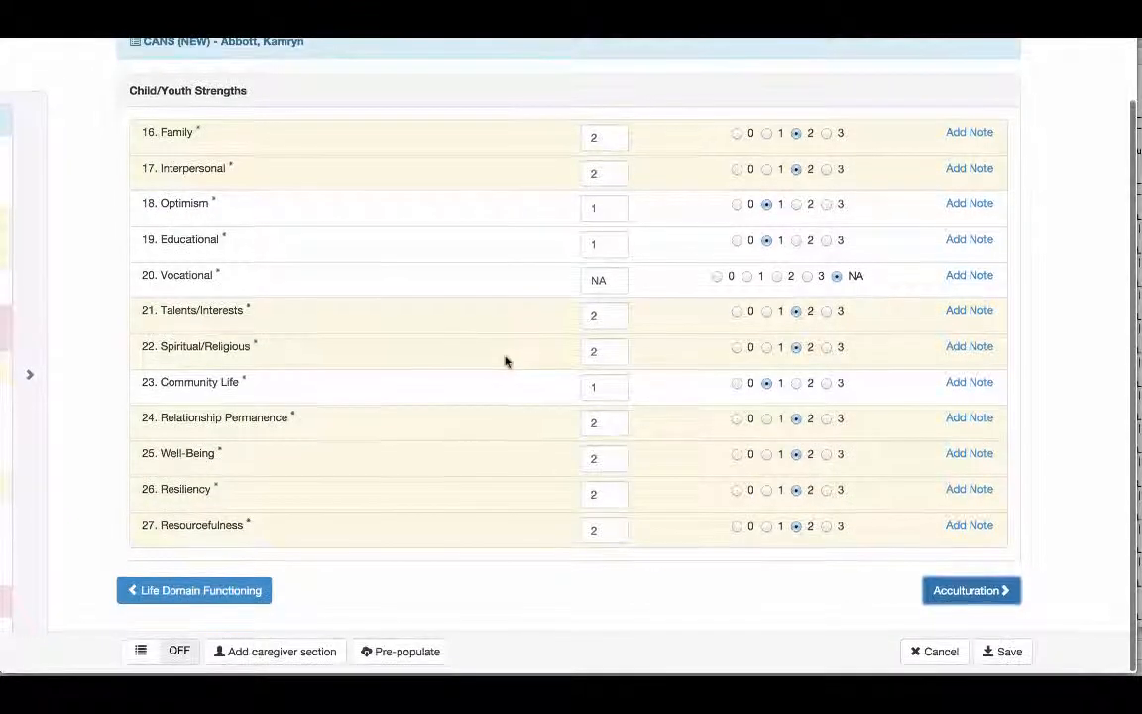
# In the pre-populated Child/Youth Strengths, change the Family and Interpersonal ratings to 1 and the Optimism rating to 0
pyautogui.click(596, 133)
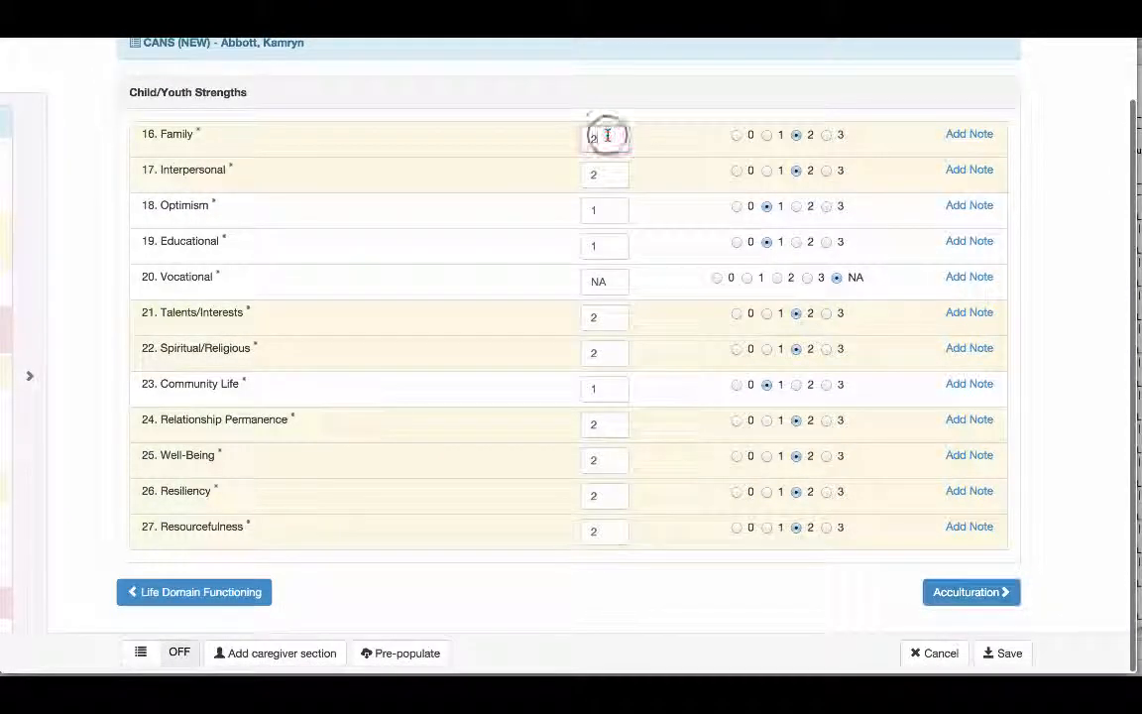
pyautogui.press('BackSpace')
pyautogui.write('1')
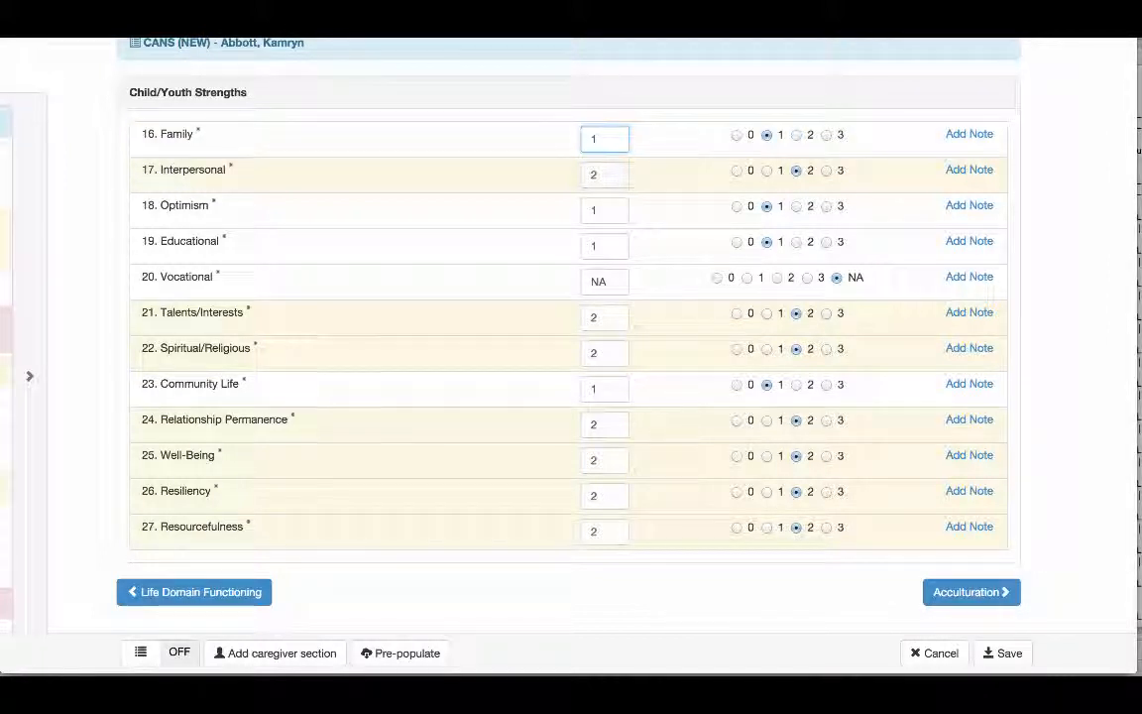
pyautogui.press('Tab')
pyautogui.write('1')
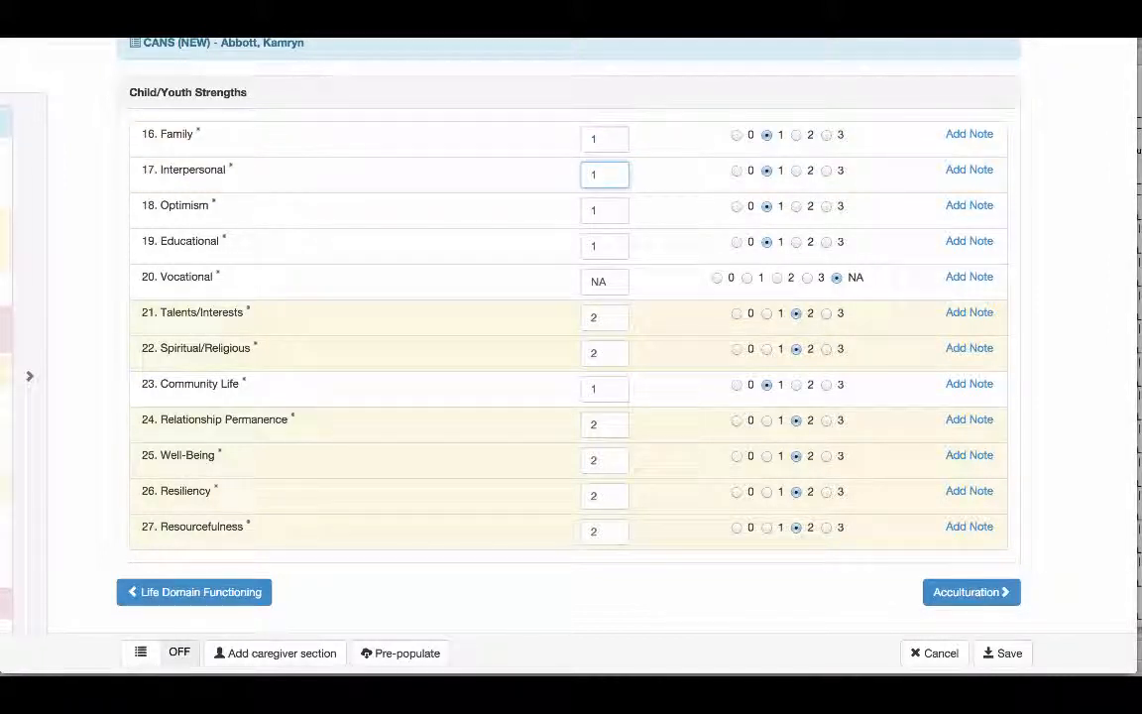
pyautogui.press('Tab')
pyautogui.write('0')
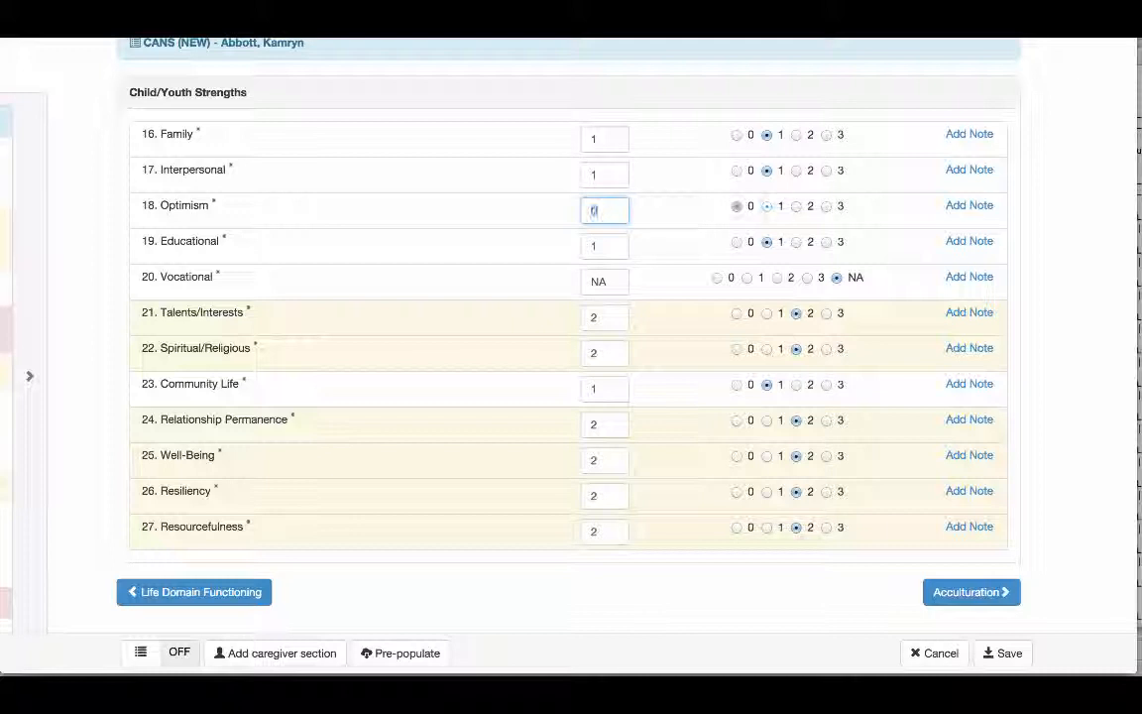
pyautogui.click(1066, 205)
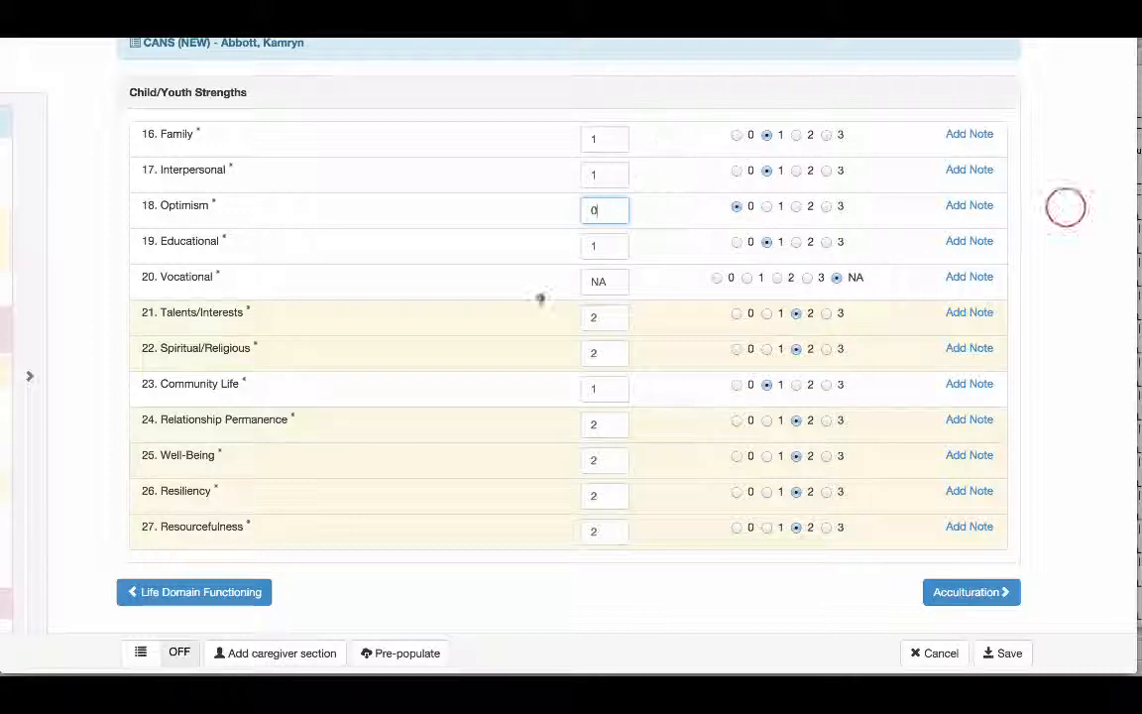
# Save the new CANS assessment and return to the client's assessments list
pyautogui.click(1010, 654)
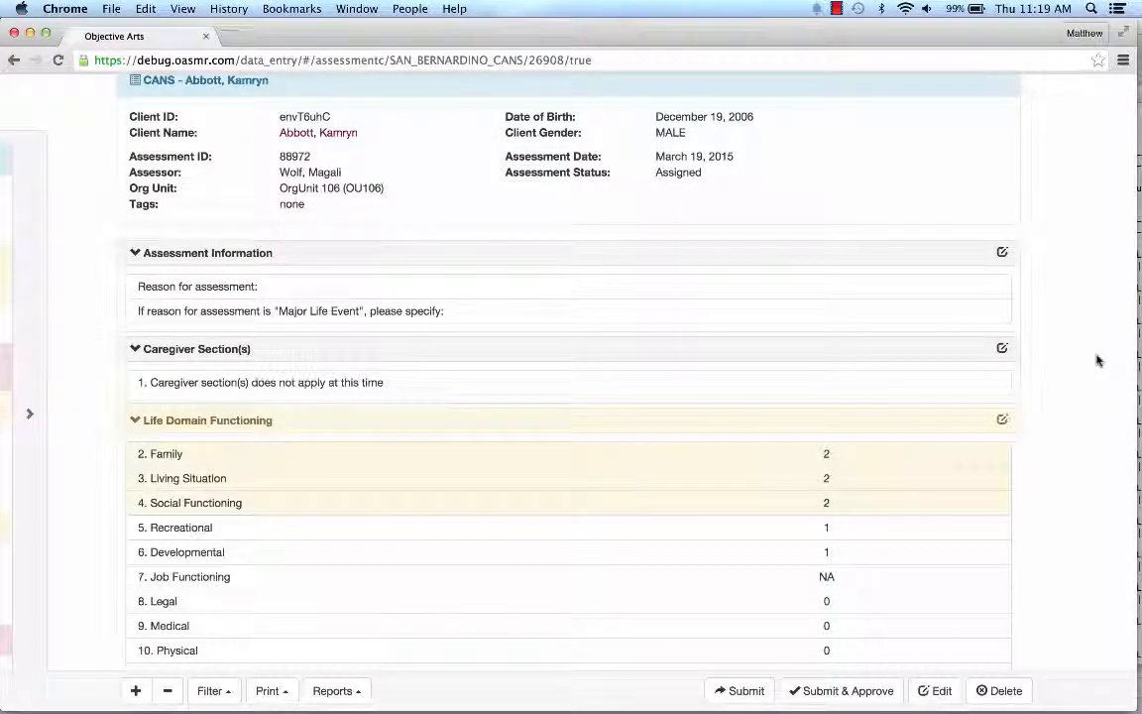
pyautogui.click(327, 138)
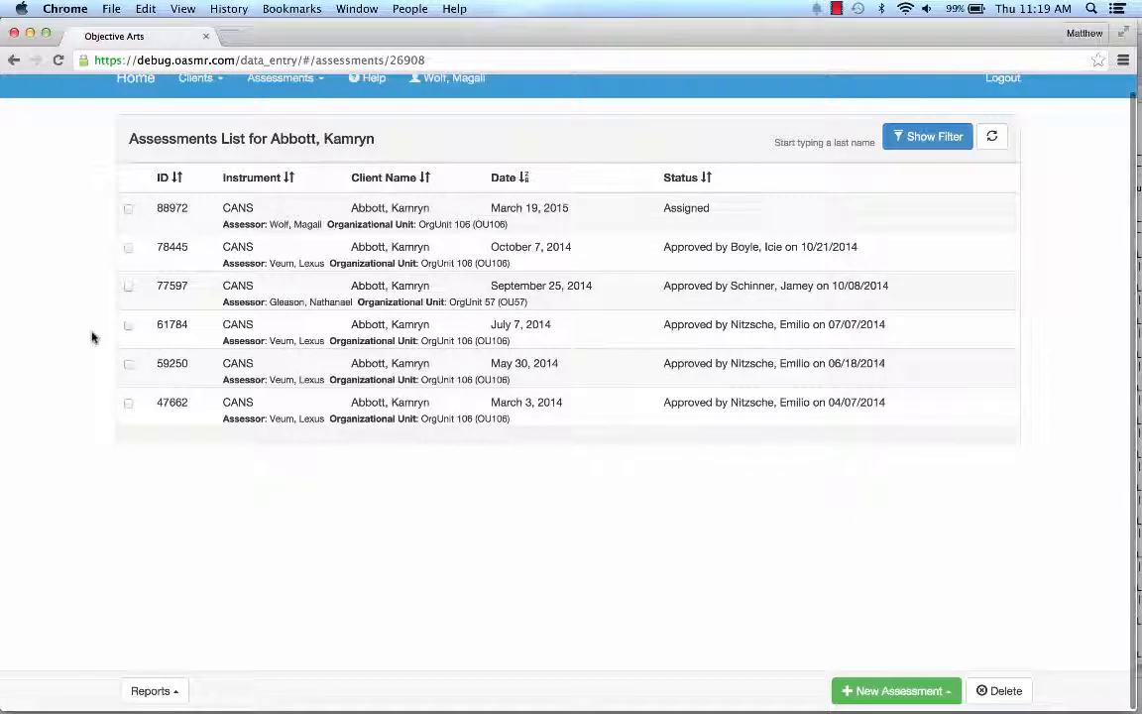